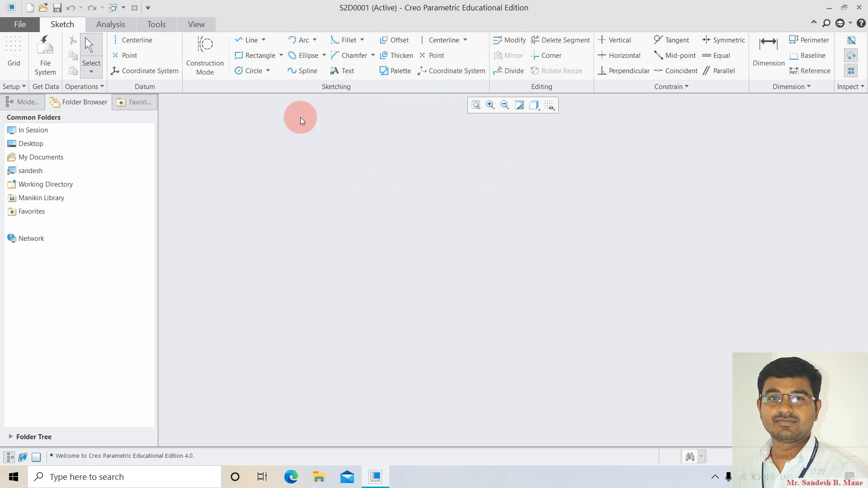
# Sketch a rectangle that comes out 10.00 wide by 3.93 tall.
pyautogui.click(257, 55)
pyautogui.click(336, 213)
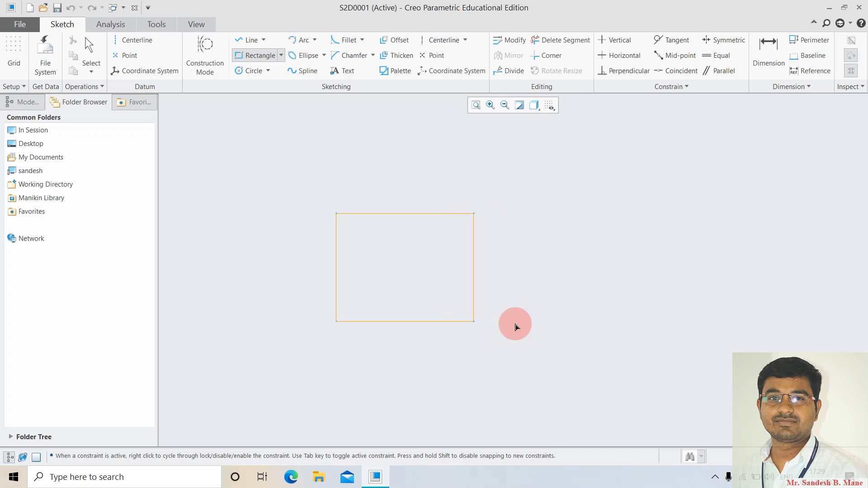
pyautogui.click(546, 296)
pyautogui.click(399, 278)
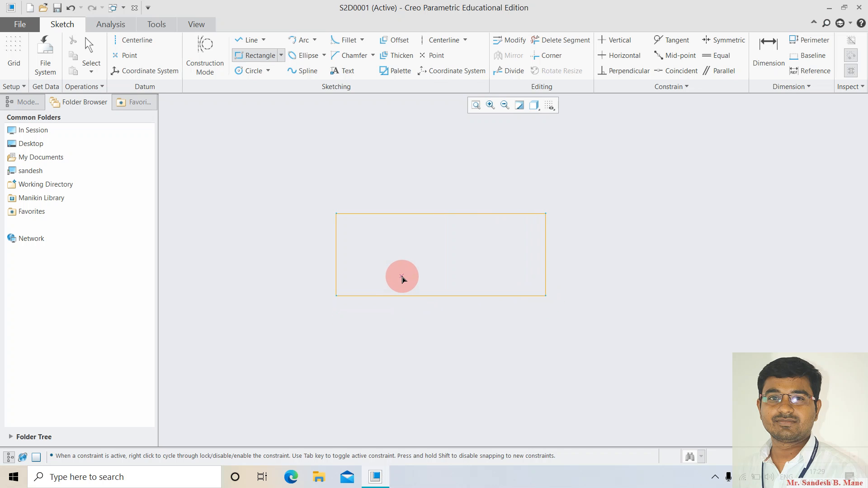
pyautogui.middleClick(403, 277)
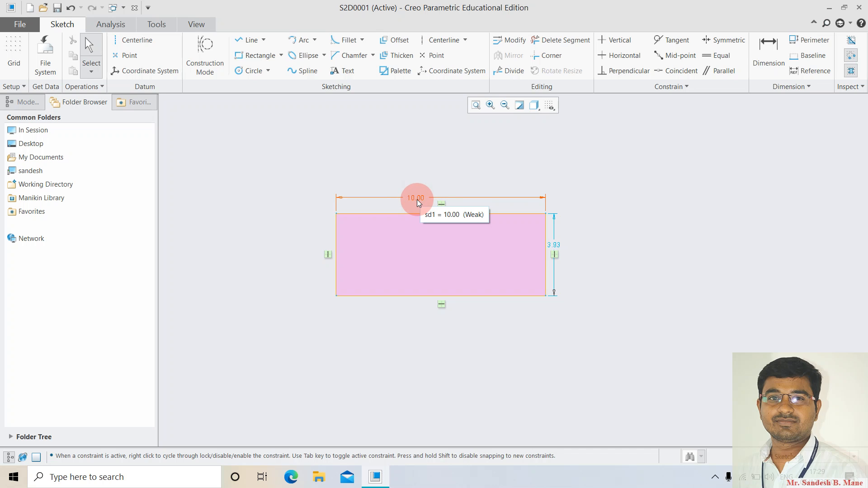
# Box-select the rectangle with its dimensions and bring up Modify Dimensions.
pyautogui.click(513, 43)
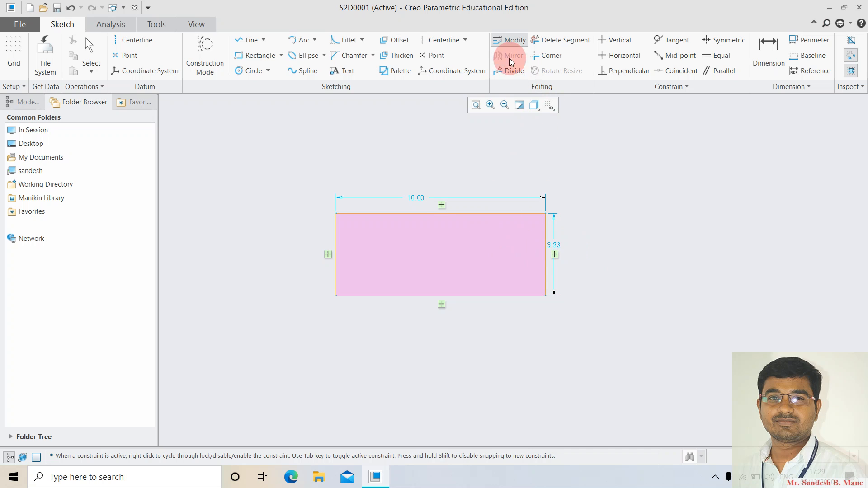
pyautogui.middleClick(443, 320)
pyautogui.moveTo(287, 156); pyautogui.dragTo(617, 337)
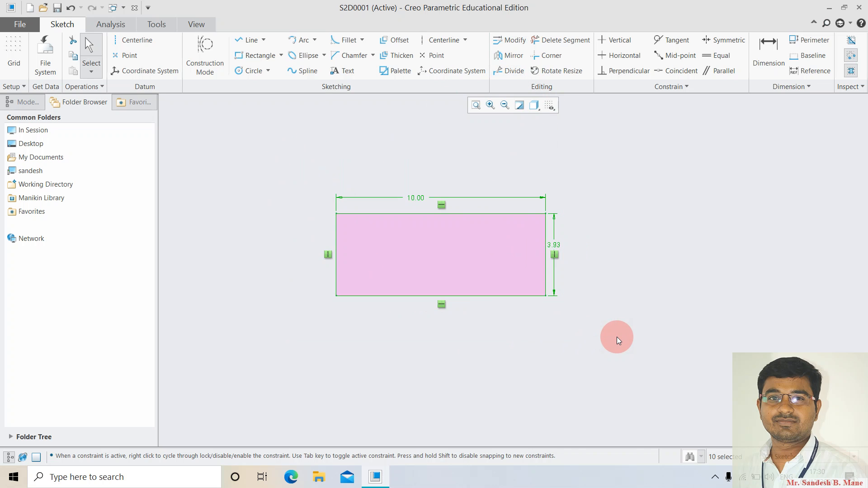
pyautogui.click(513, 42)
# Resize the rectangle to 15.00 by 5.00 with Lock Scale on, then delete it.
pyautogui.moveTo(797, 181); pyautogui.dragTo(751, 138)
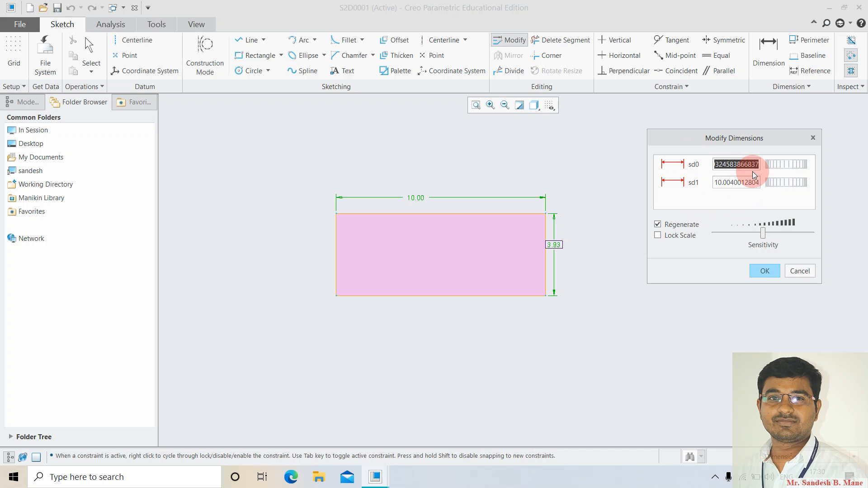
pyautogui.write('5')
pyautogui.press('Return')
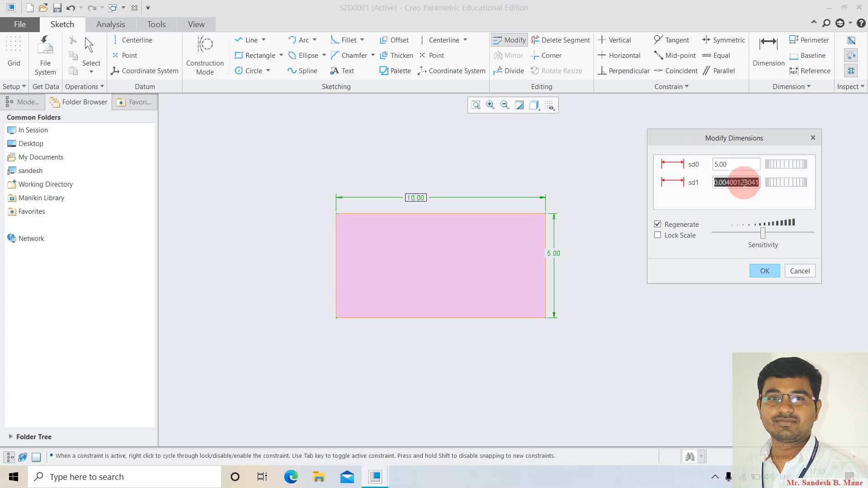
pyautogui.write('15')
pyautogui.press('Return')
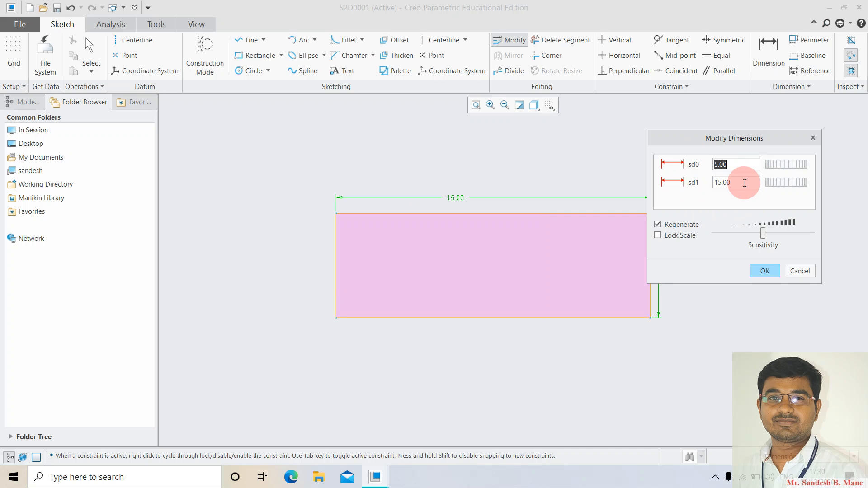
pyautogui.click(660, 236)
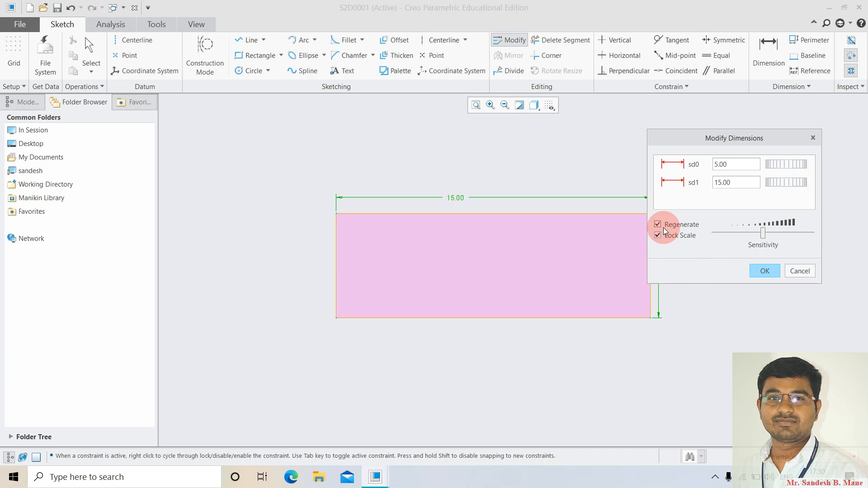
pyautogui.moveTo(722, 141); pyautogui.dragTo(740, 111)
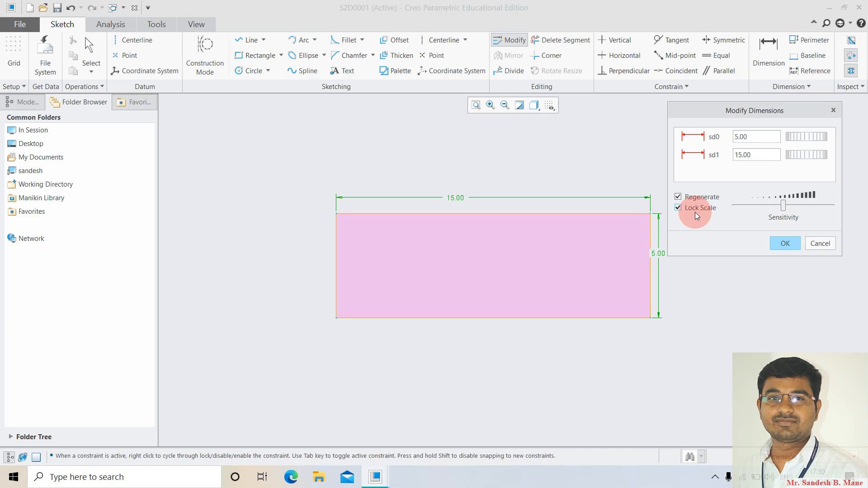
pyautogui.click(787, 243)
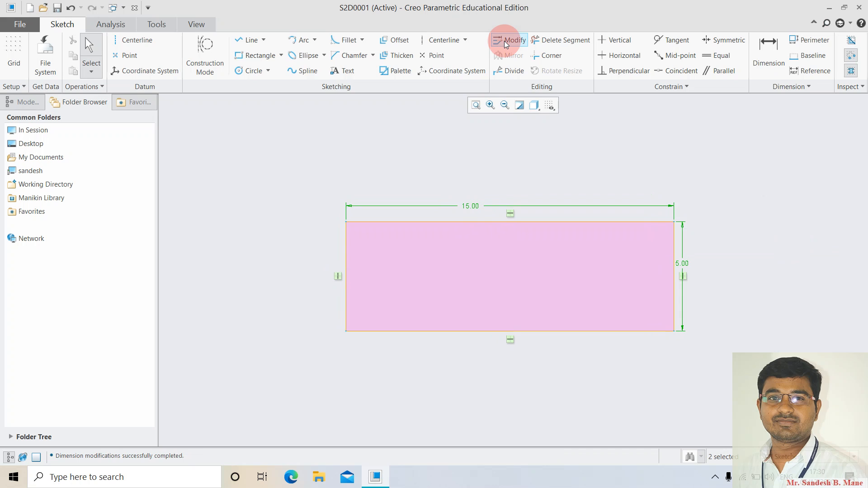
pyautogui.moveTo(303, 164)
pyautogui.mouseDown()
pyautogui.moveTo(413, 323)
pyautogui.moveTo(693, 385)
pyautogui.moveTo(729, 366)
pyautogui.mouseUp()
pyautogui.press('Delete')
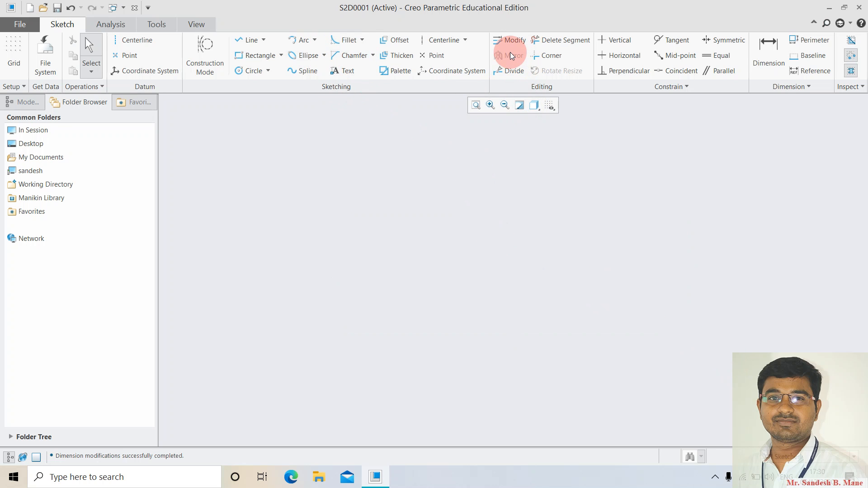
# Draw a vertical centerline.
pyautogui.click(132, 41)
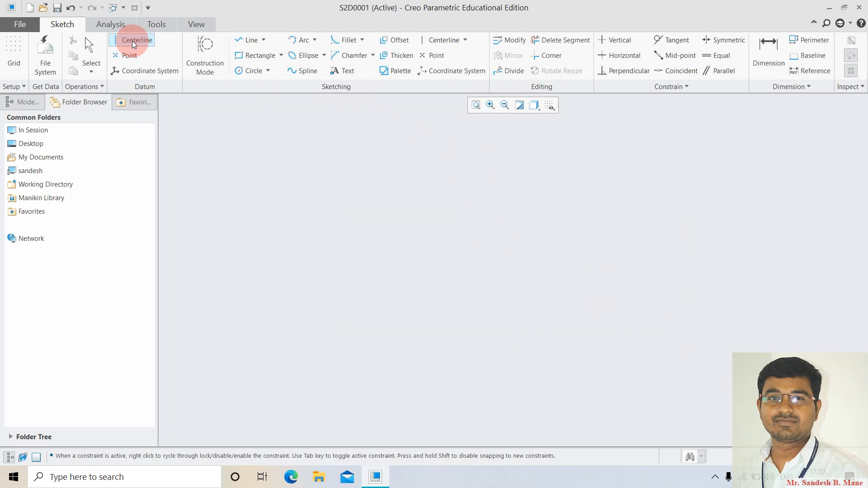
pyautogui.click(451, 170)
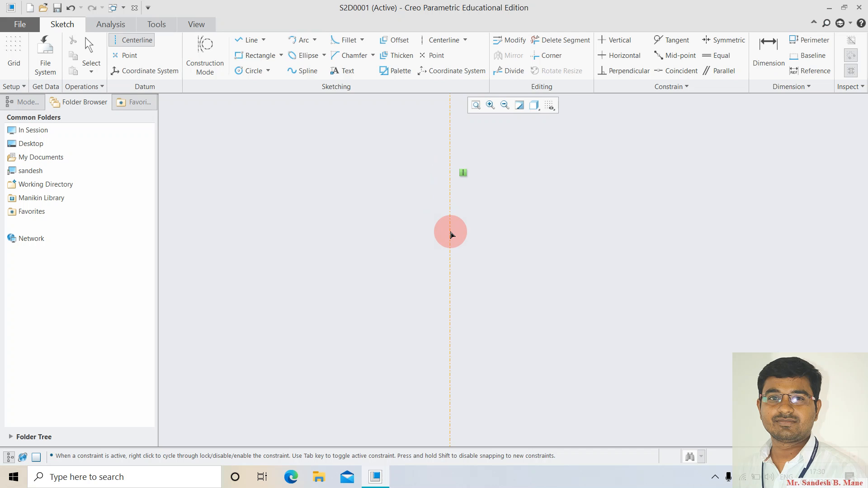
pyautogui.click(451, 234)
pyautogui.middleClick(566, 296)
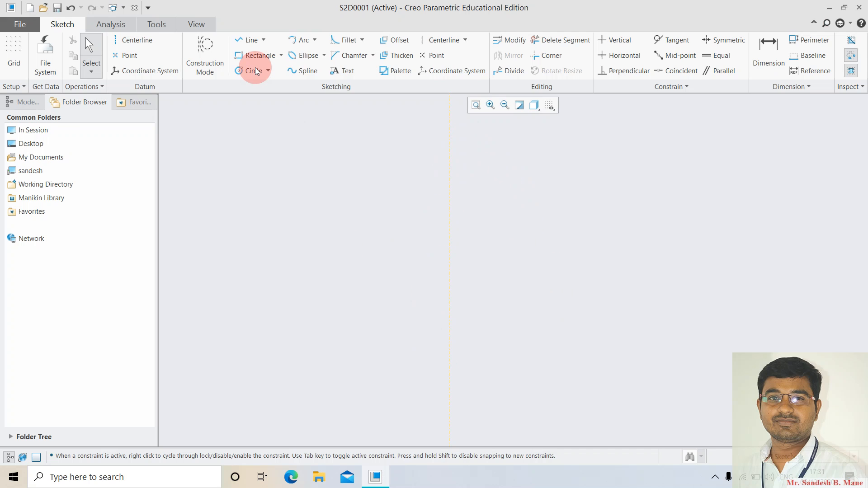
# Draw a C-shaped open profile of top, vertical and bottom lines right of the centerline.
pyautogui.click(247, 41)
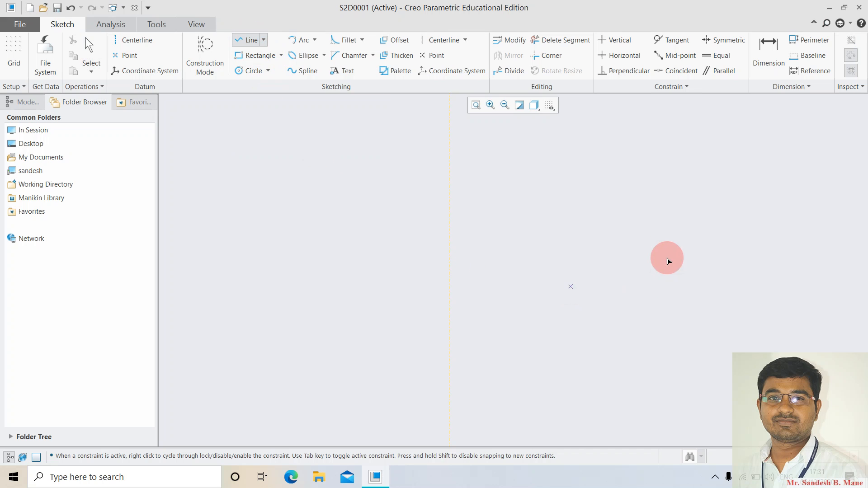
pyautogui.click(632, 223)
pyautogui.click(523, 223)
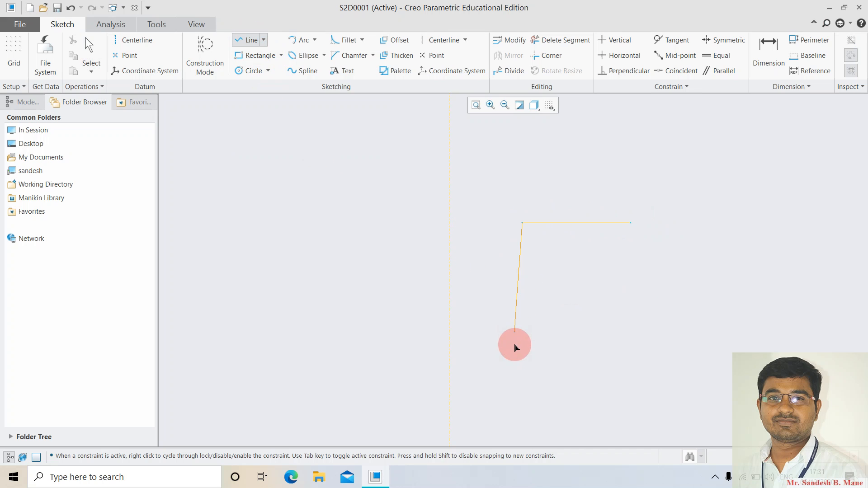
pyautogui.click(523, 377)
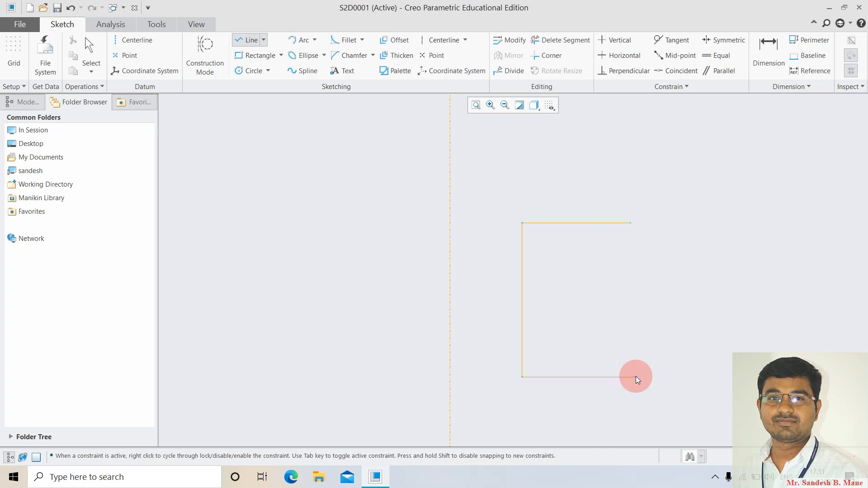
pyautogui.click(636, 377)
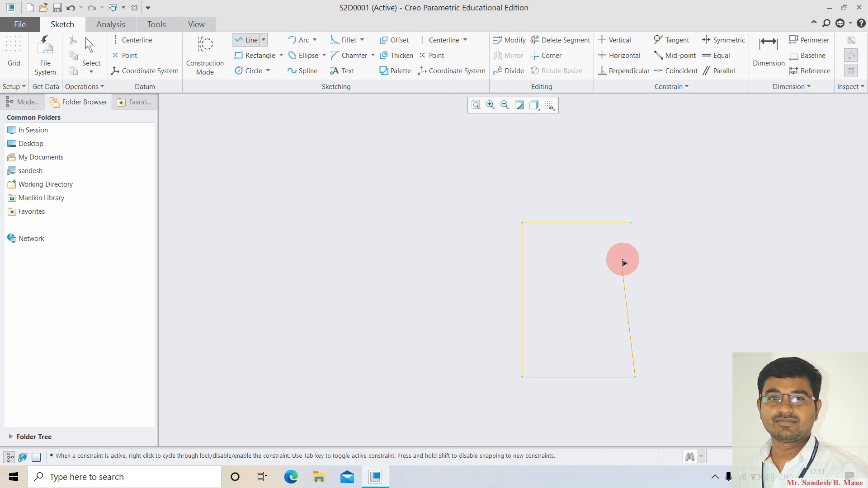
pyautogui.middleClick(686, 344)
# Dimension the profile: 3.00 from the centerline, 7.00 tall, 5.00 top and bottom lines.
pyautogui.doubleClick(486, 230)
pyautogui.write('3')
pyautogui.press('Return')
pyautogui.doubleClick(511, 240)
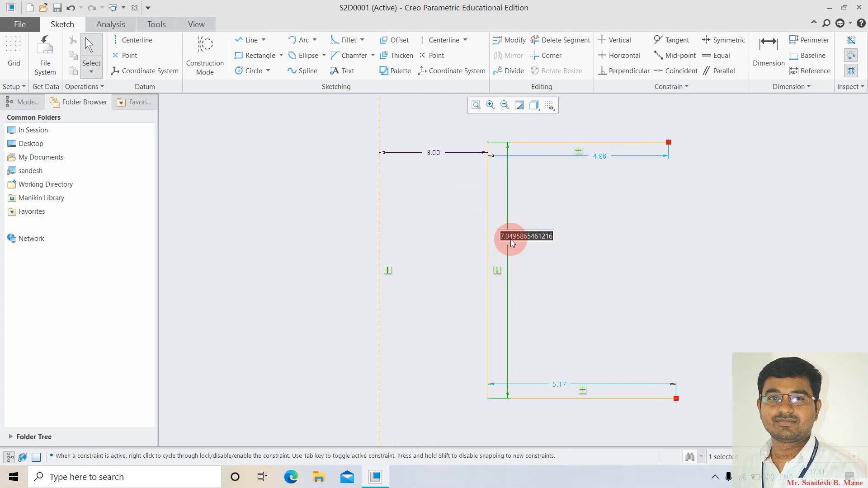
pyautogui.write('7')
pyautogui.press('Return')
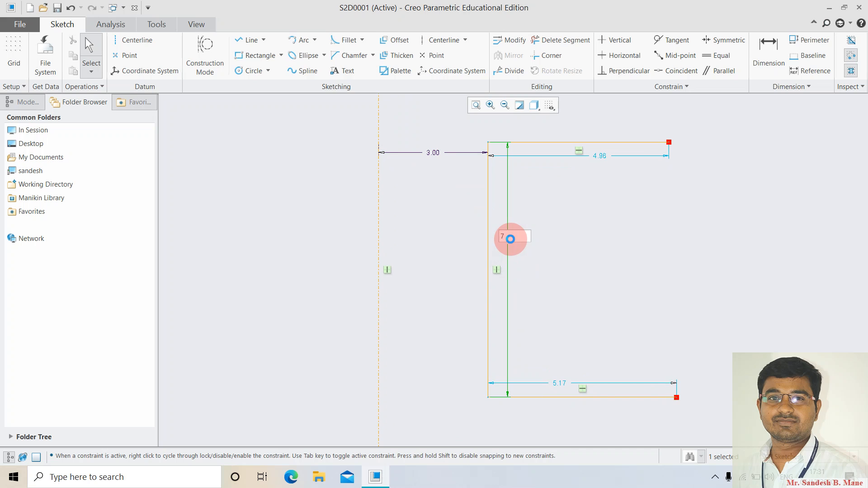
pyautogui.doubleClick(602, 158)
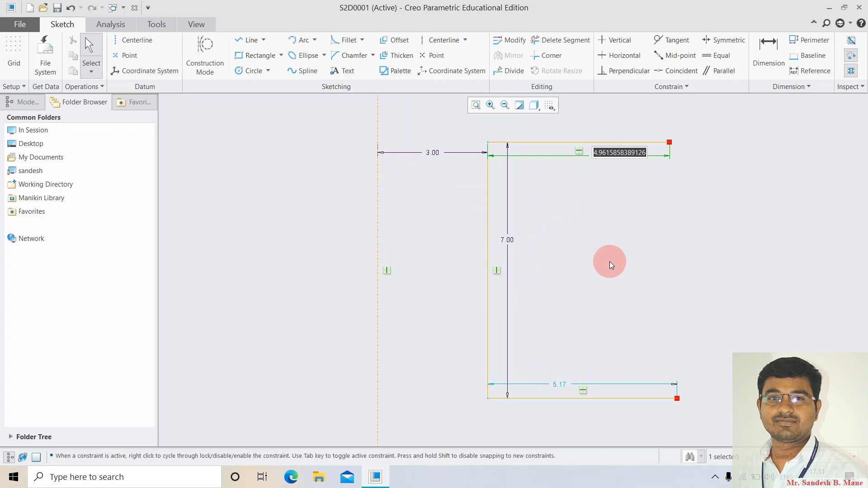
pyautogui.write('5')
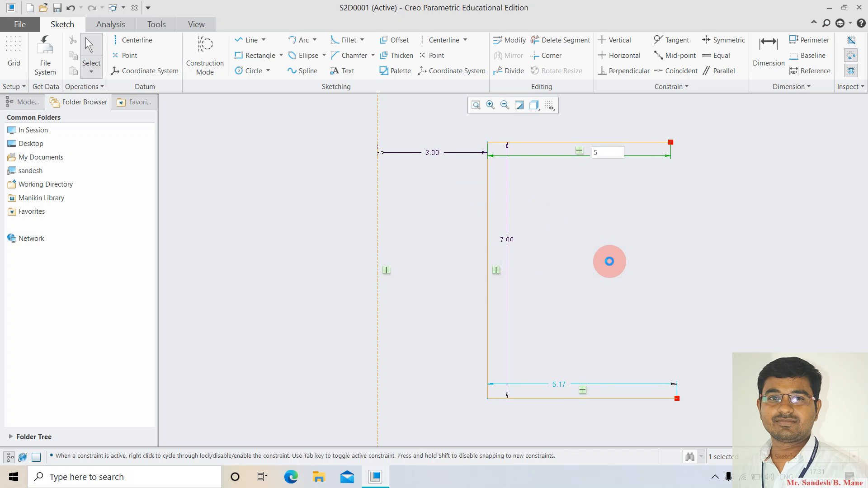
pyautogui.press('Return')
pyautogui.doubleClick(560, 385)
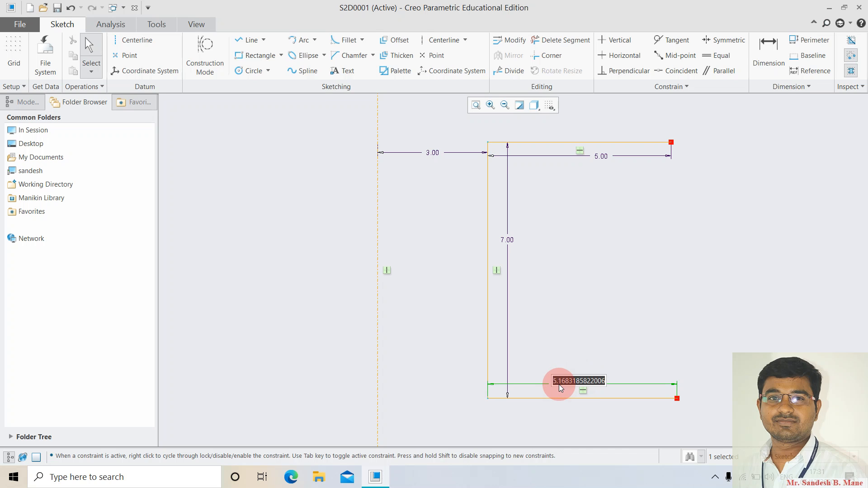
pyautogui.write('5')
pyautogui.press('Return')
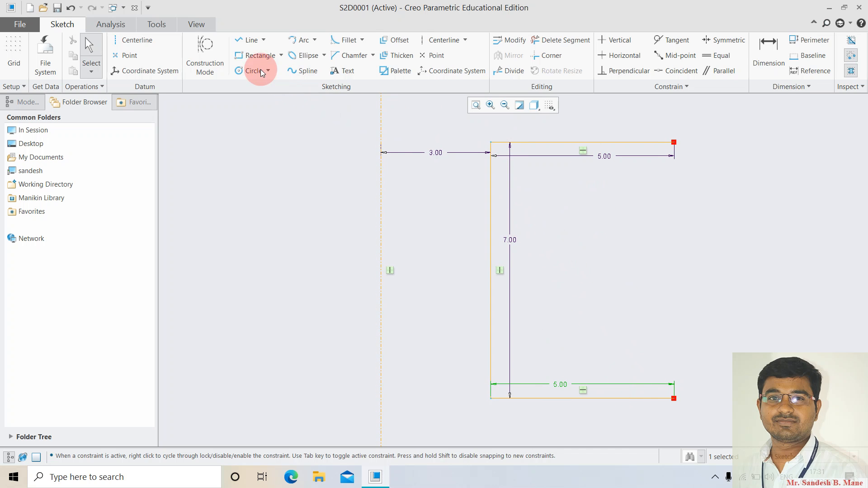
# Add a circle of diameter 7.00 tangent to the top line at the right end.
pyautogui.click(249, 72)
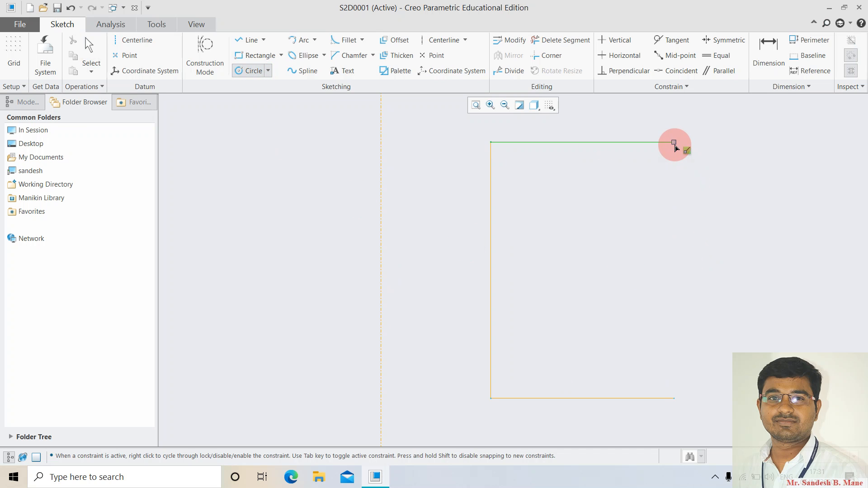
pyautogui.click(675, 265)
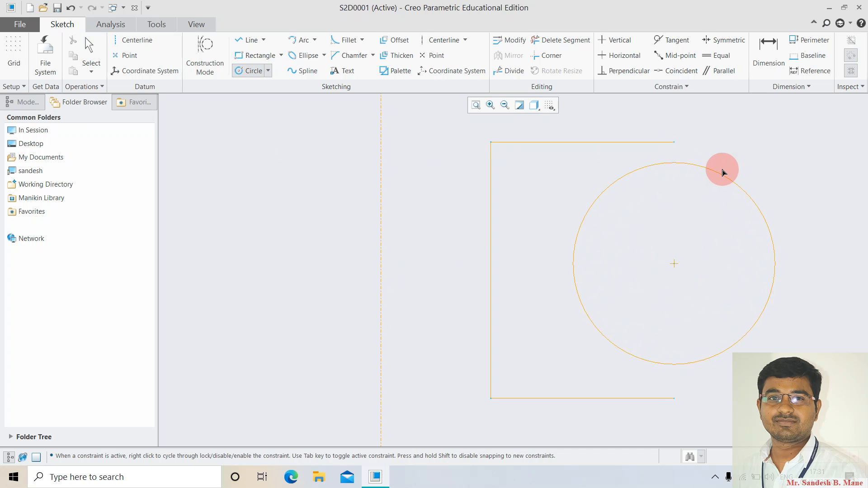
pyautogui.click(724, 156)
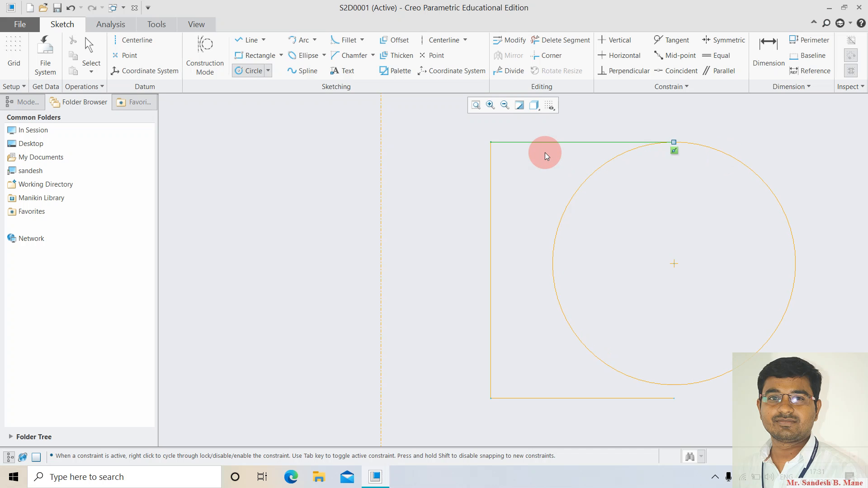
pyautogui.middleClick(544, 152)
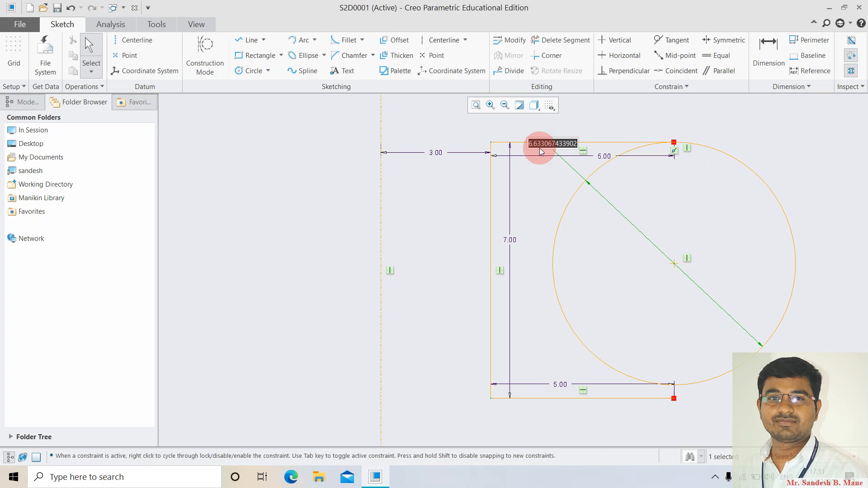
pyautogui.write('7')
pyautogui.press('Return')
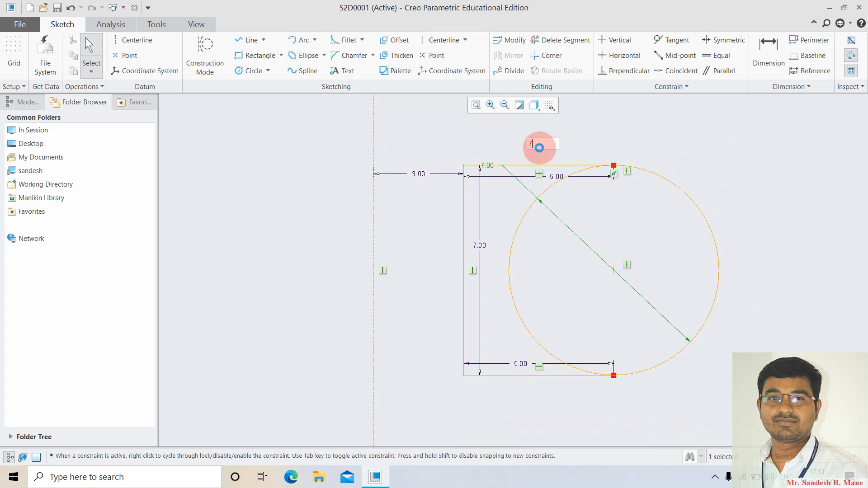
# Trim away the circle's inner arc with Delete Segment and box-select the whole sketch.
pyautogui.click(548, 44)
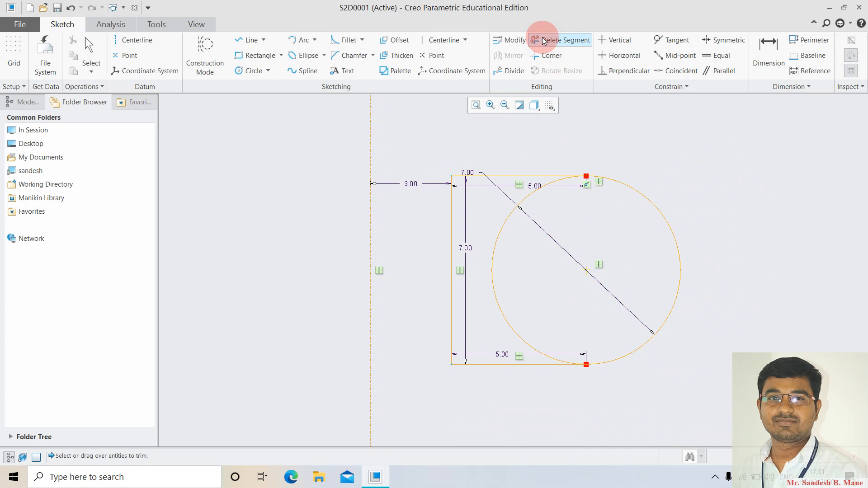
pyautogui.moveTo(564, 217); pyautogui.dragTo(496, 217)
pyautogui.middleClick(701, 305)
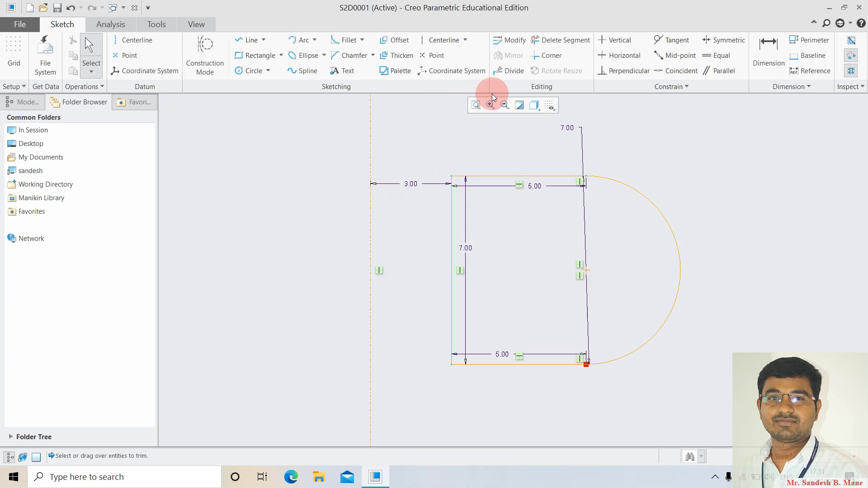
pyautogui.moveTo(430, 147)
pyautogui.mouseDown()
pyautogui.moveTo(661, 417)
pyautogui.moveTo(729, 398)
pyautogui.mouseUp()
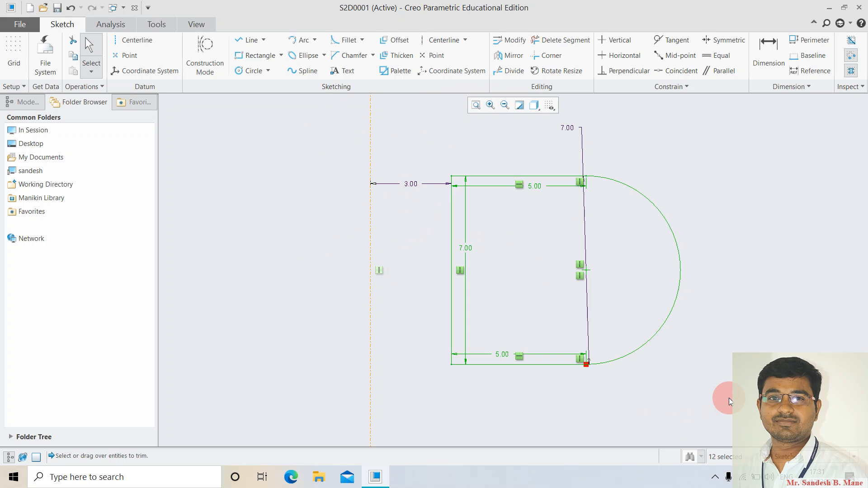
# Mirror the D-shaped profile across the vertical centerline.
pyautogui.click(510, 55)
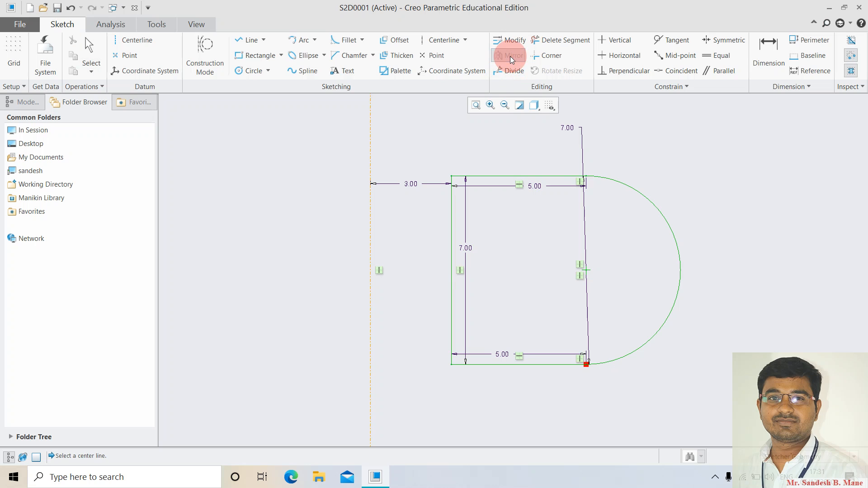
pyautogui.click(370, 144)
pyautogui.scroll(-3, 370, 231)
pyautogui.scroll(6, 370, 232)
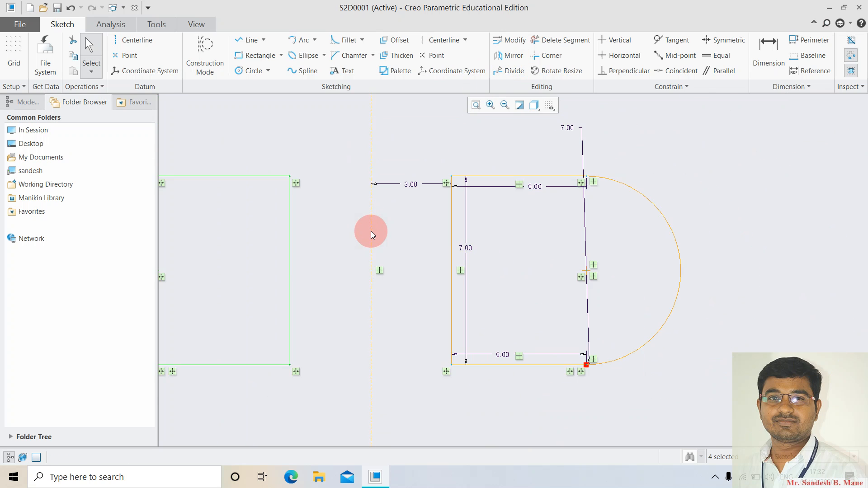
pyautogui.scroll(-1, 370, 232)
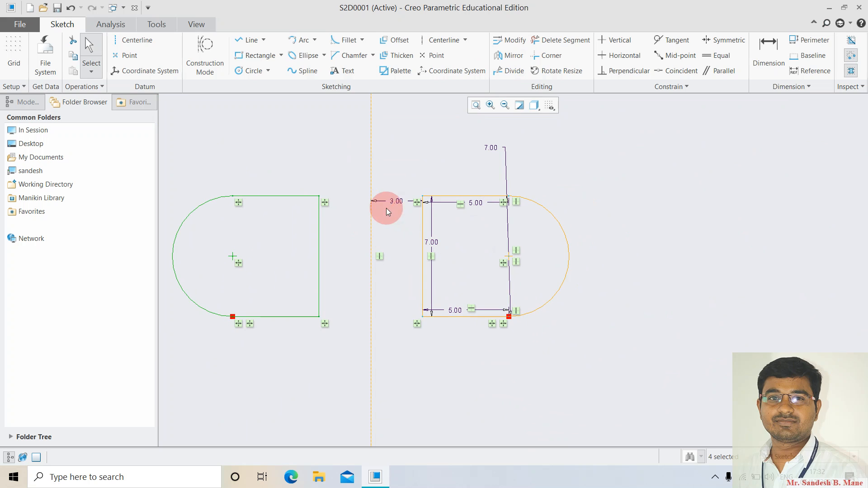
# Select both profiles and delete them to clear the canvas.
pyautogui.click(268, 204)
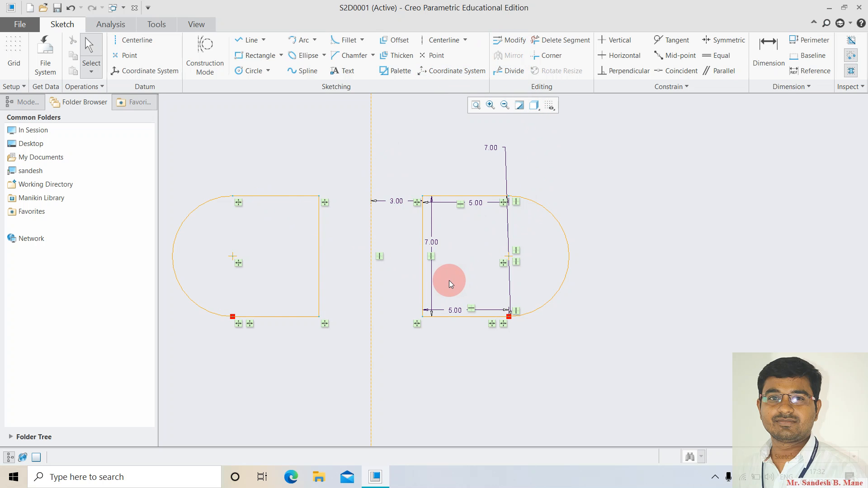
pyautogui.scroll(1, 449, 280)
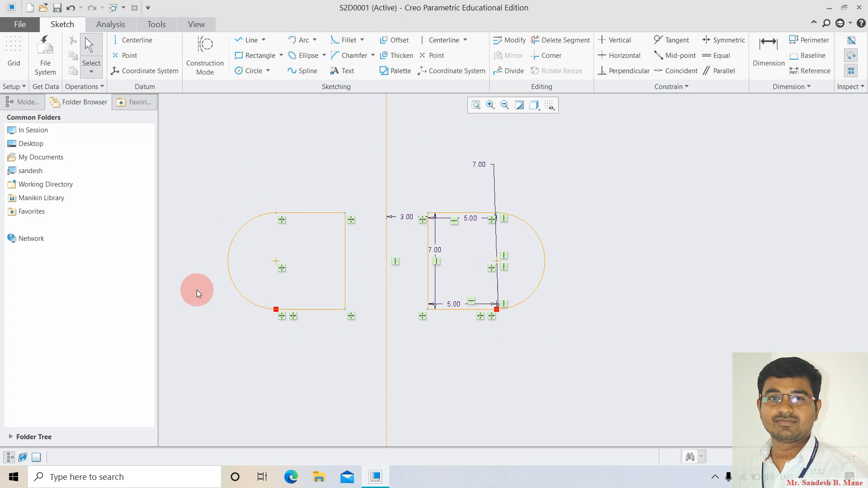
pyautogui.moveTo(221, 183)
pyautogui.mouseDown()
pyautogui.moveTo(536, 359)
pyautogui.moveTo(639, 341)
pyautogui.mouseUp()
pyautogui.press('Delete')
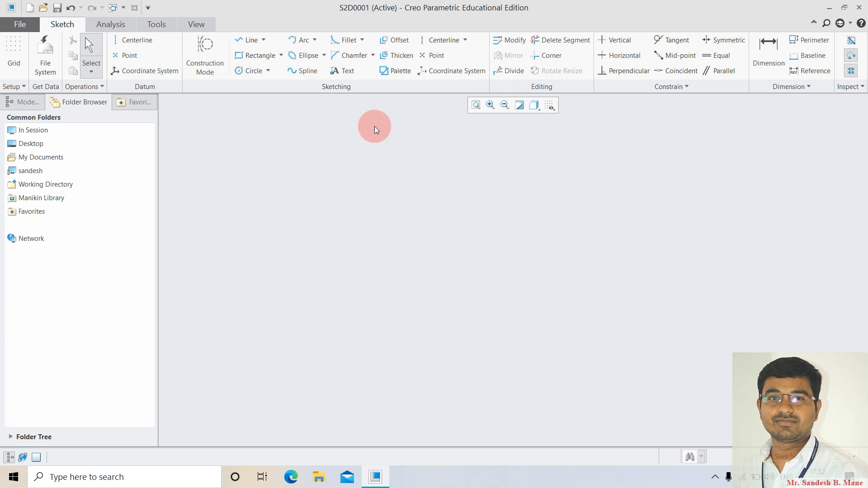
pyautogui.click(248, 40)
pyautogui.click(249, 235)
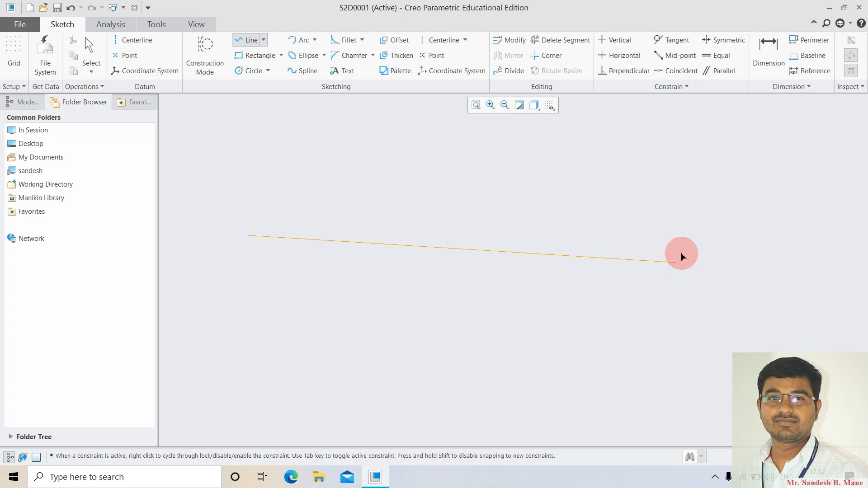
pyautogui.click(702, 235)
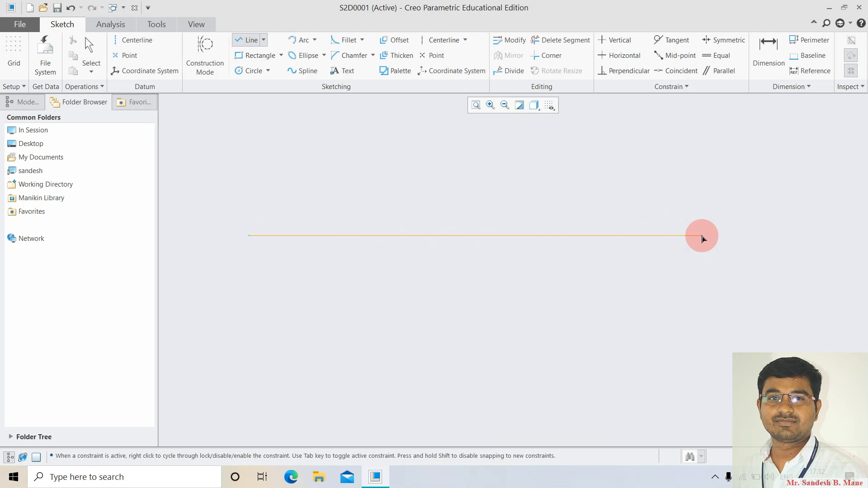
pyautogui.middleClick(692, 354)
pyautogui.middleClick(669, 346)
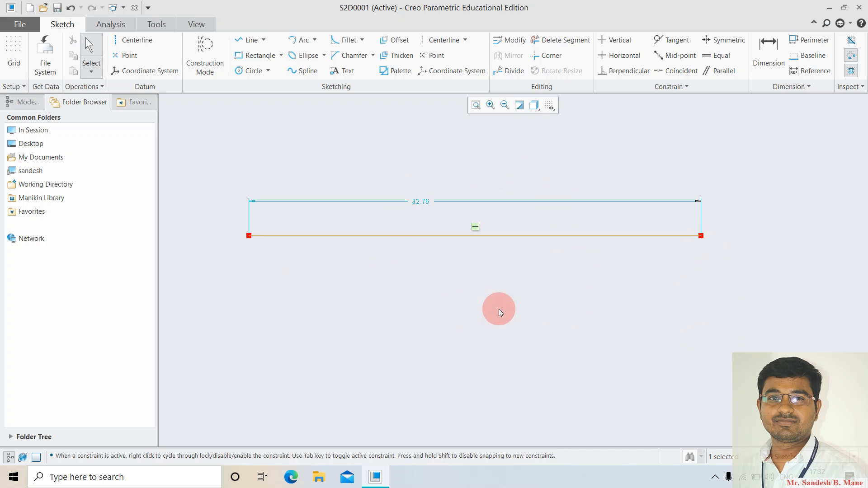
pyautogui.click(508, 71)
pyautogui.click(322, 236)
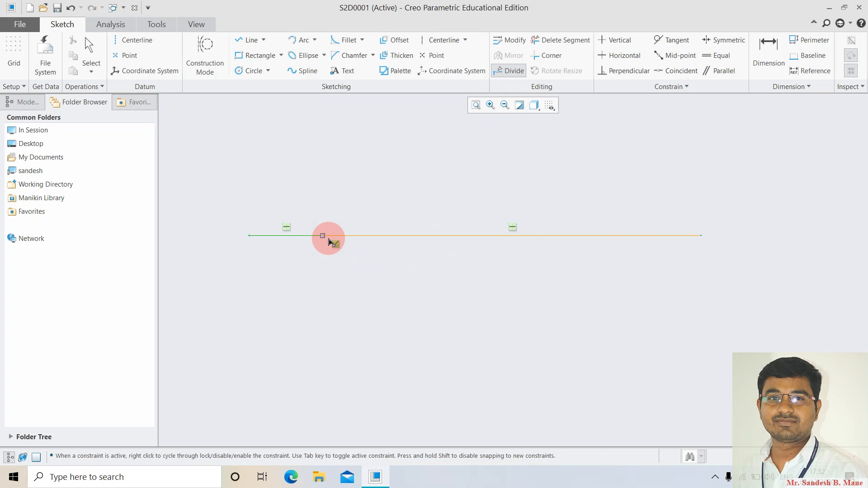
pyautogui.click(434, 236)
pyautogui.click(568, 236)
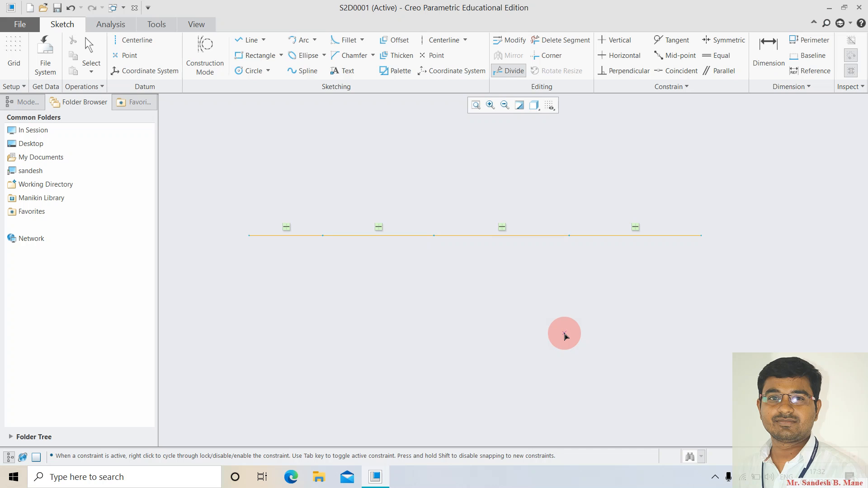
pyautogui.middleClick(565, 337)
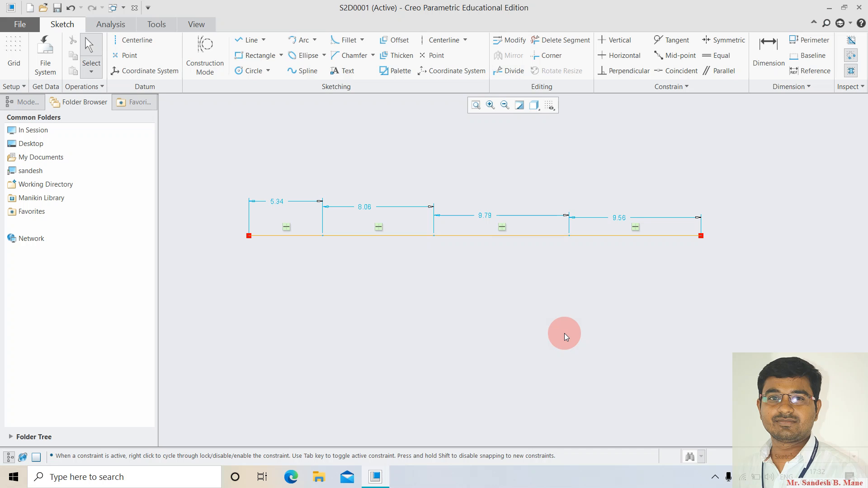
pyautogui.doubleClick(278, 202)
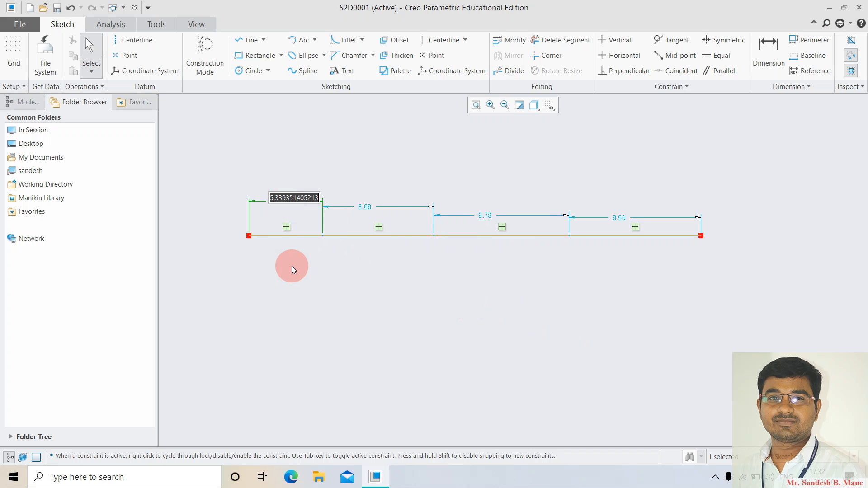
pyautogui.write('6')
pyautogui.press('Return')
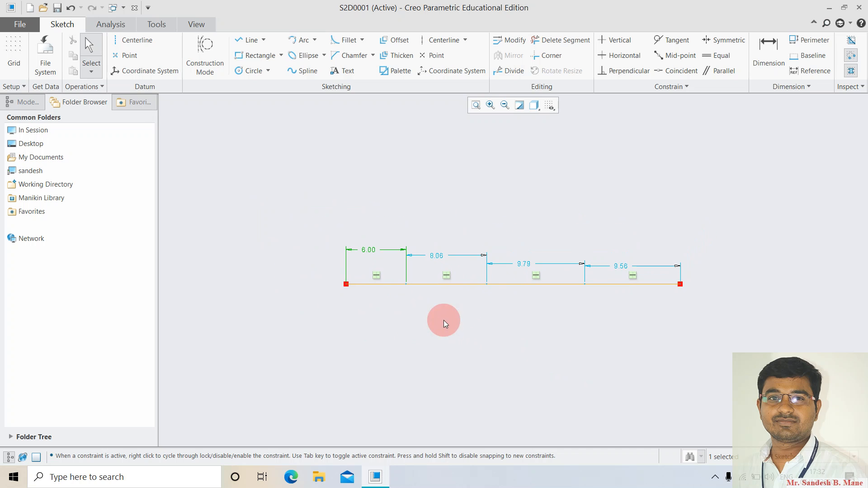
pyautogui.doubleClick(443, 259)
pyautogui.write('7')
pyautogui.press('Return')
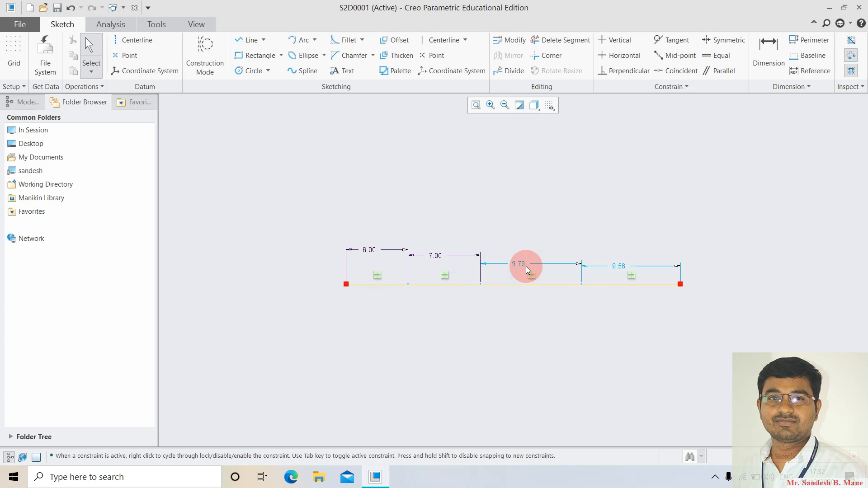
pyautogui.doubleClick(525, 264)
pyautogui.write('10')
pyautogui.press('Return')
pyautogui.doubleClick(617, 267)
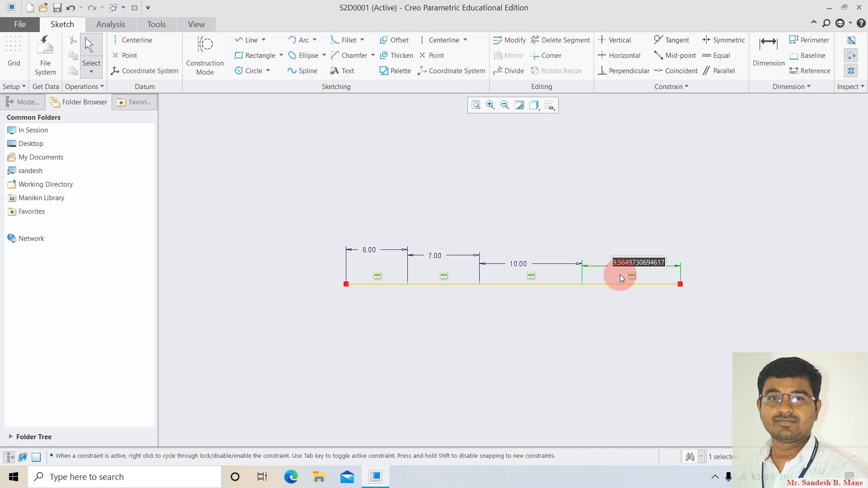
pyautogui.write('10')
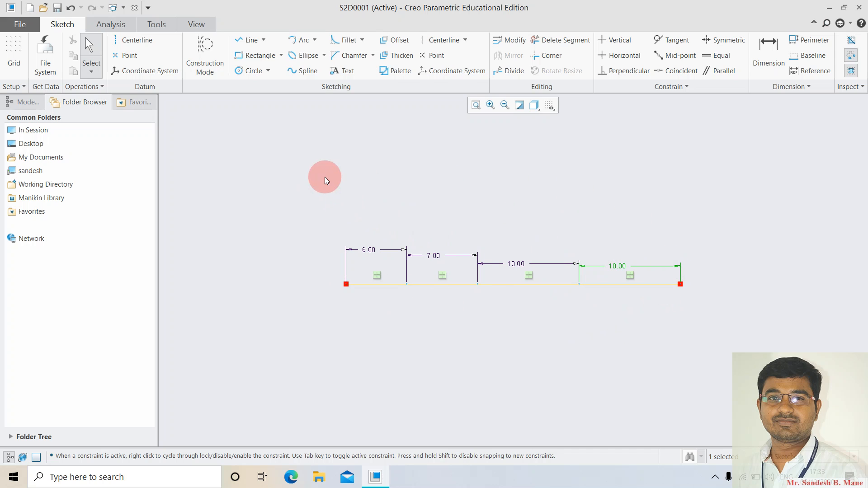
pyautogui.moveTo(727, 333); pyautogui.dragTo(737, 316)
pyautogui.press('Delete')
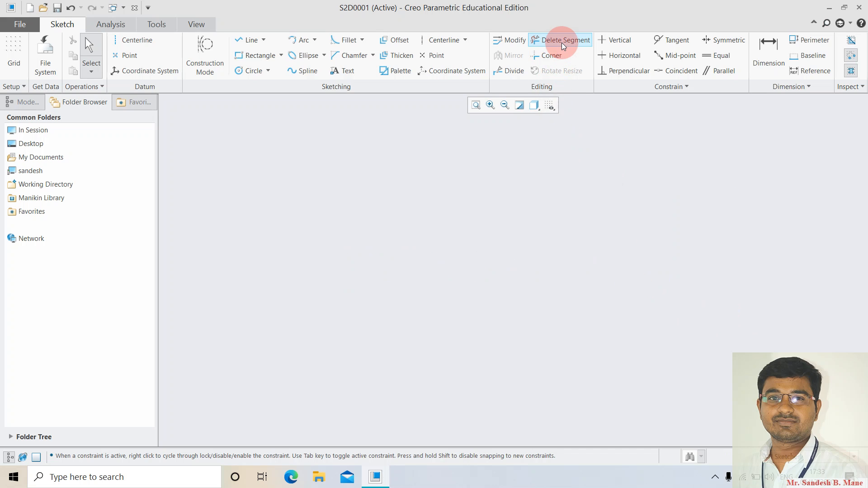
# Draw the triangle's vertical edge, horizontal base and a diagonal overshooting the top vertex.
pyautogui.click(245, 40)
pyautogui.click(365, 213)
pyautogui.click(366, 359)
pyautogui.click(561, 359)
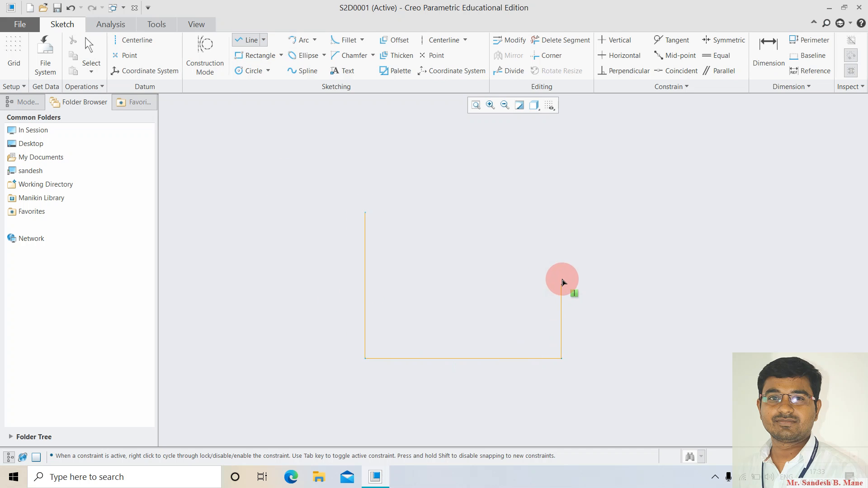
pyautogui.click(326, 183)
pyautogui.middleClick(326, 183)
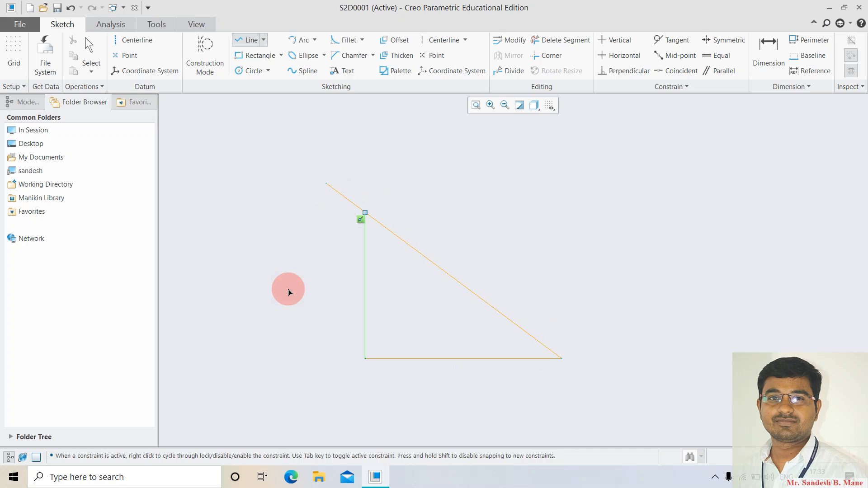
pyautogui.middleClick(288, 292)
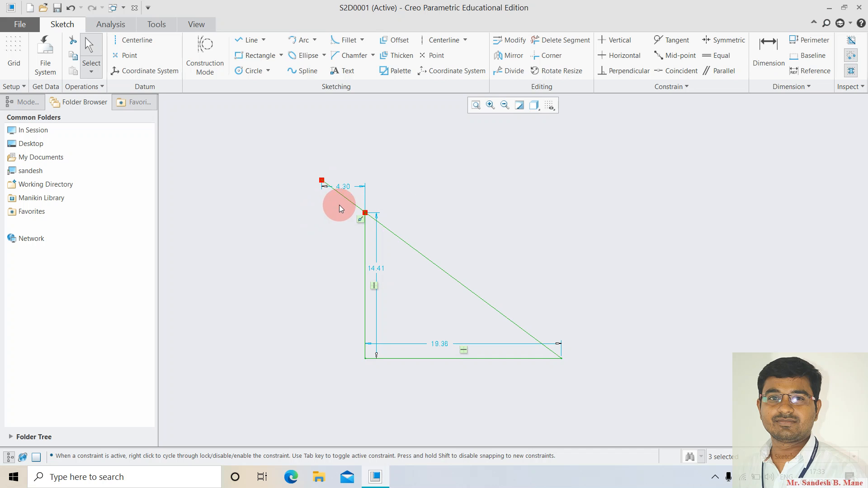
# Trim the diagonal's overshoot above the triangle with Delete Segment.
pyautogui.click(565, 40)
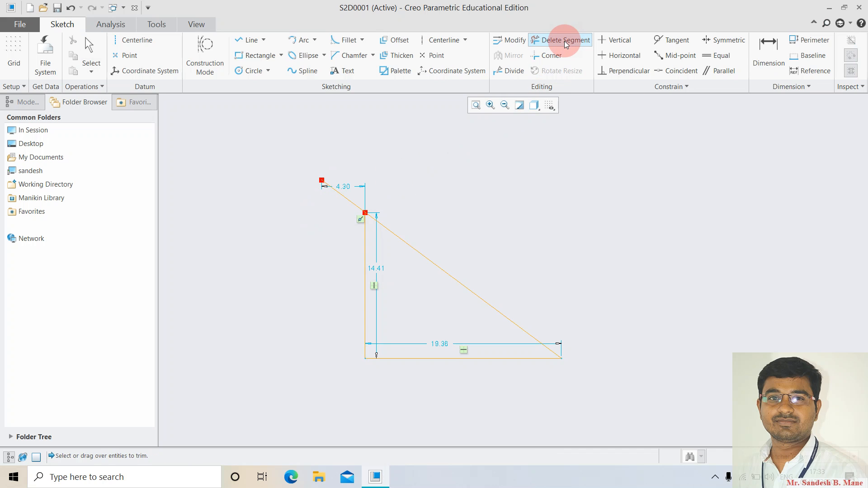
pyautogui.moveTo(356, 172); pyautogui.dragTo(329, 230)
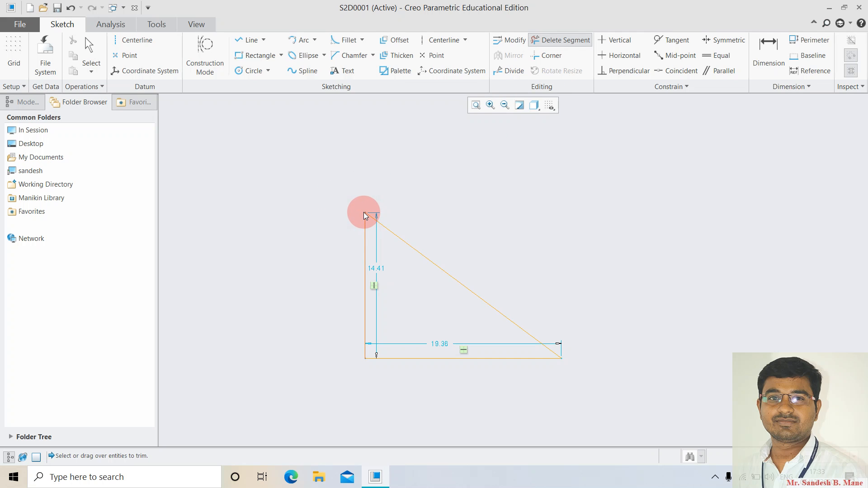
pyautogui.middleClick(315, 157)
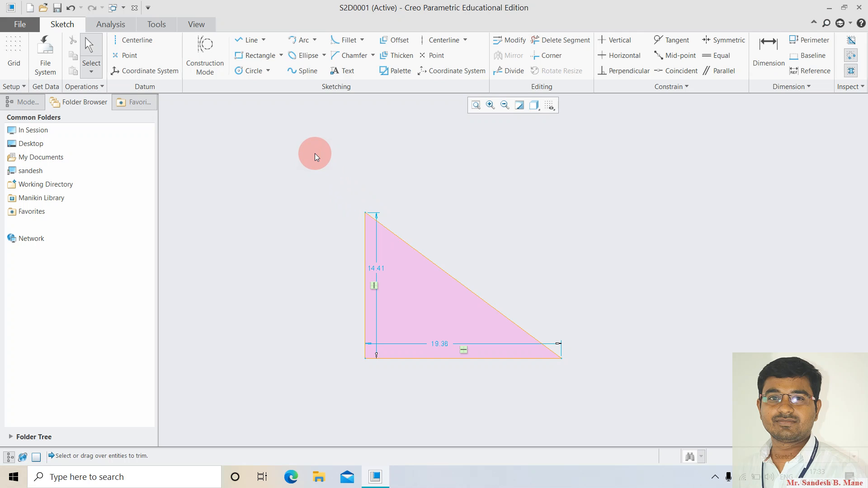
# Draw a closed rectangle to the right of the triangle.
pyautogui.click(251, 40)
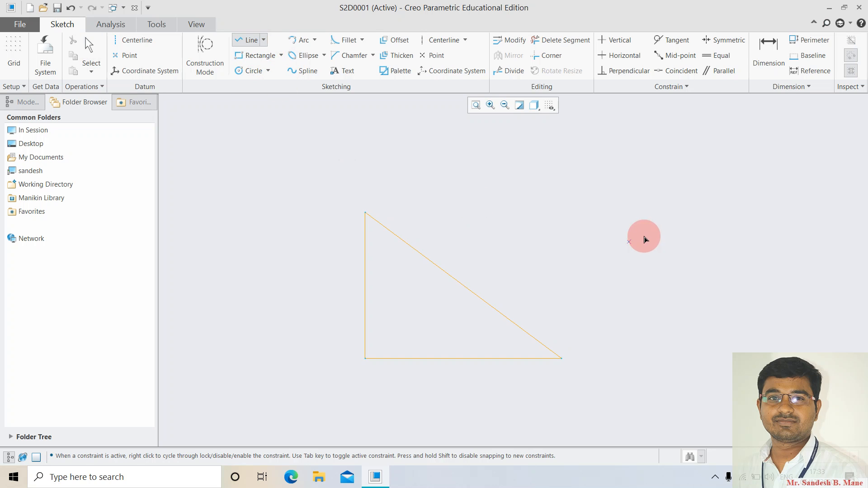
pyautogui.click(577, 189)
pyautogui.click(578, 316)
pyautogui.middleClick(608, 319)
pyautogui.click(717, 316)
pyautogui.click(717, 184)
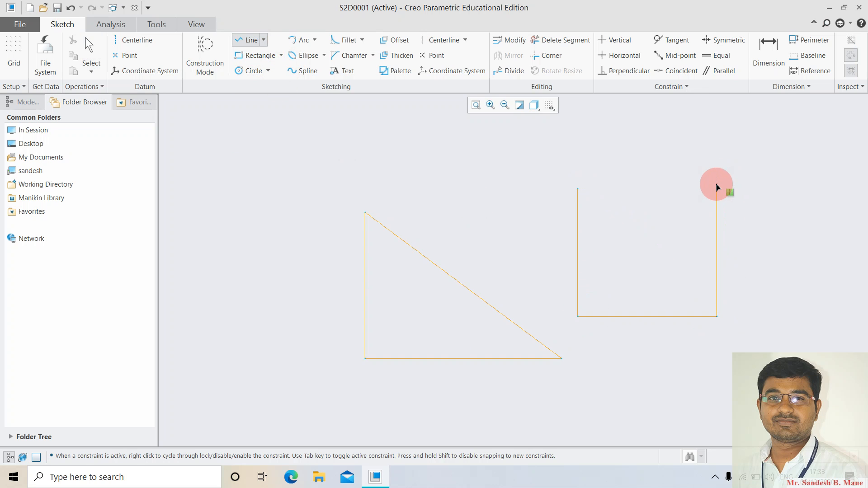
pyautogui.click(577, 188)
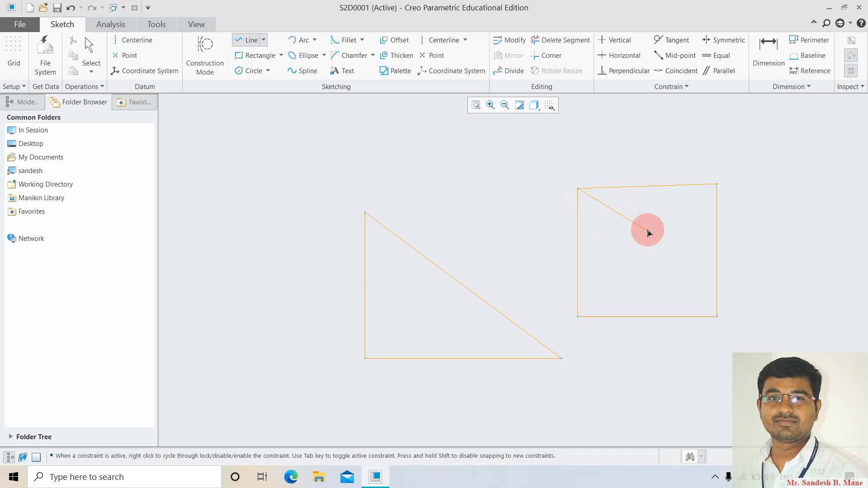
pyautogui.middleClick(587, 249)
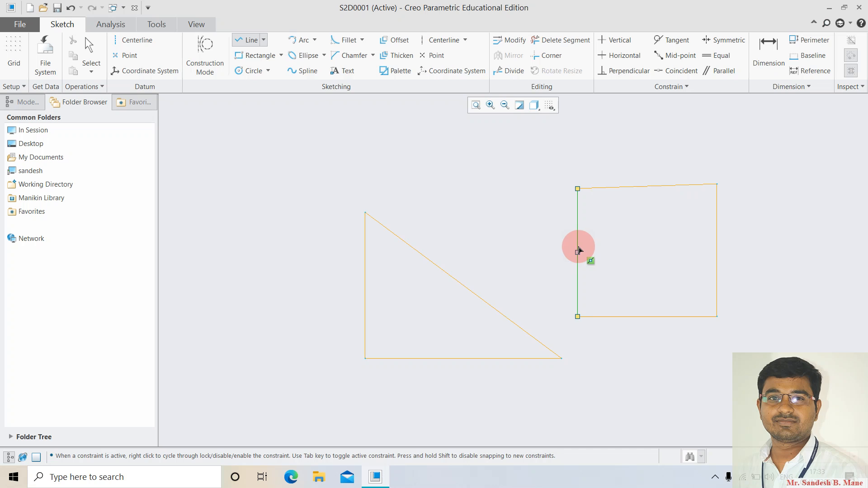
# Draw a rectangular notch inward from the rectangle's left edge.
pyautogui.click(577, 214)
pyautogui.click(623, 214)
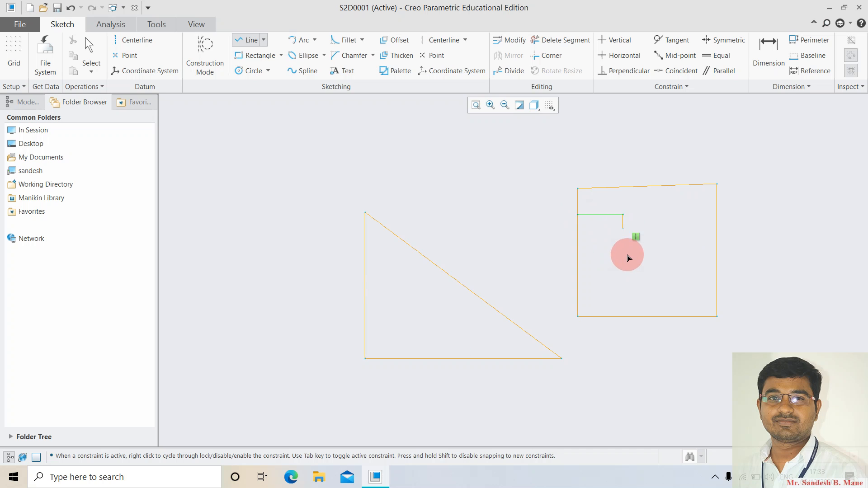
pyautogui.click(623, 278)
pyautogui.click(578, 278)
pyautogui.middleClick(611, 294)
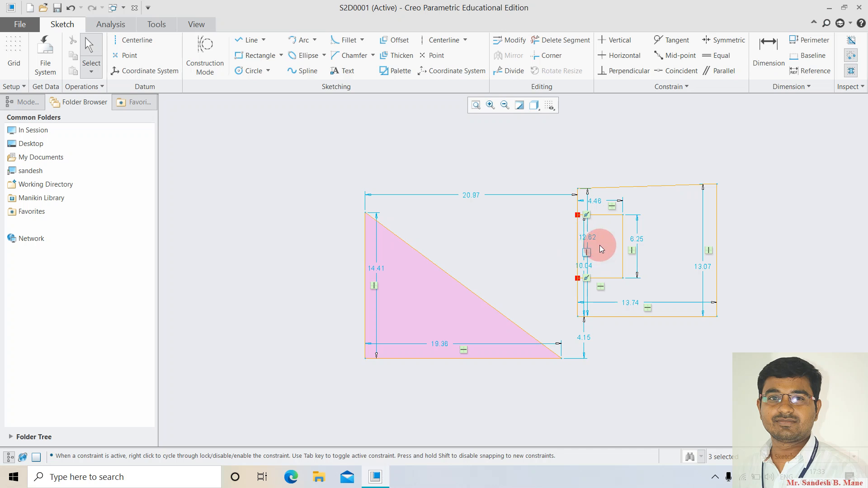
# Trim out the left edge across the notch, then delete the entire sketch.
pyautogui.click(564, 43)
pyautogui.moveTo(565, 199)
pyautogui.mouseDown()
pyautogui.moveTo(595, 237)
pyautogui.moveTo(556, 248)
pyautogui.moveTo(595, 249)
pyautogui.mouseUp()
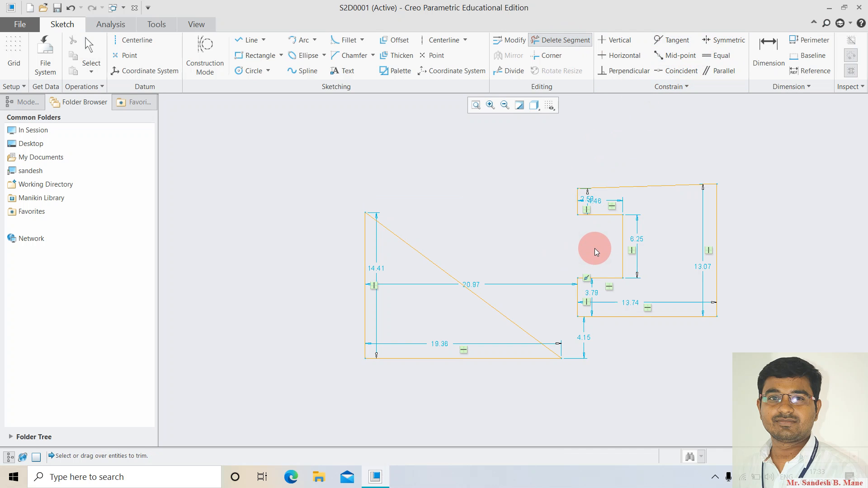
pyautogui.middleClick(595, 248)
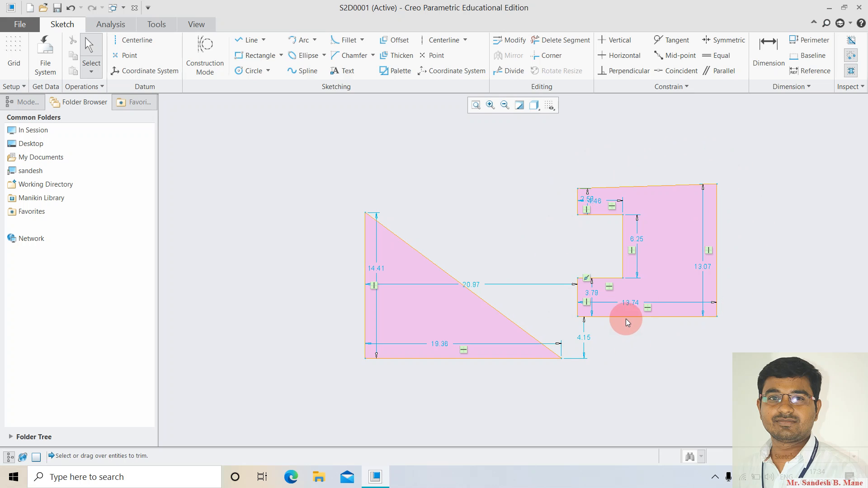
pyautogui.moveTo(326, 147)
pyautogui.mouseDown()
pyautogui.moveTo(400, 359)
pyautogui.moveTo(534, 434)
pyautogui.moveTo(824, 389)
pyautogui.mouseUp()
pyautogui.press('Delete')
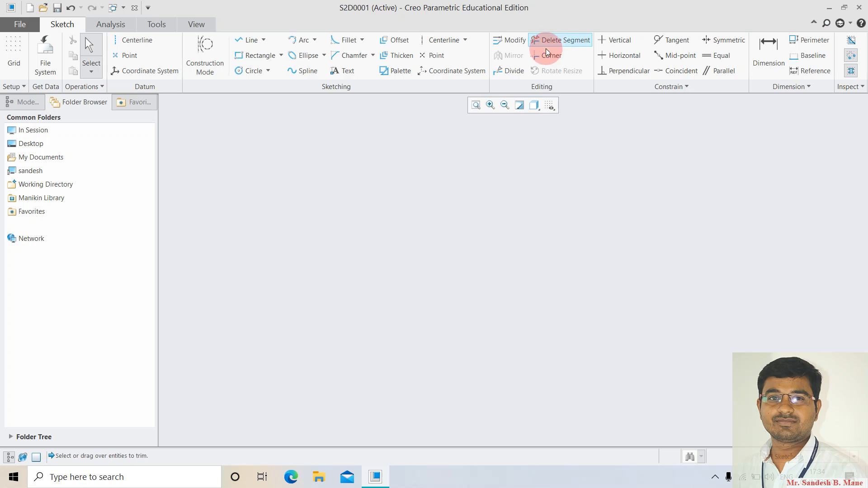
# Draw a four-sided profile whose top line overhangs past the left vertical line.
pyautogui.click(249, 41)
pyautogui.click(362, 197)
pyautogui.click(364, 346)
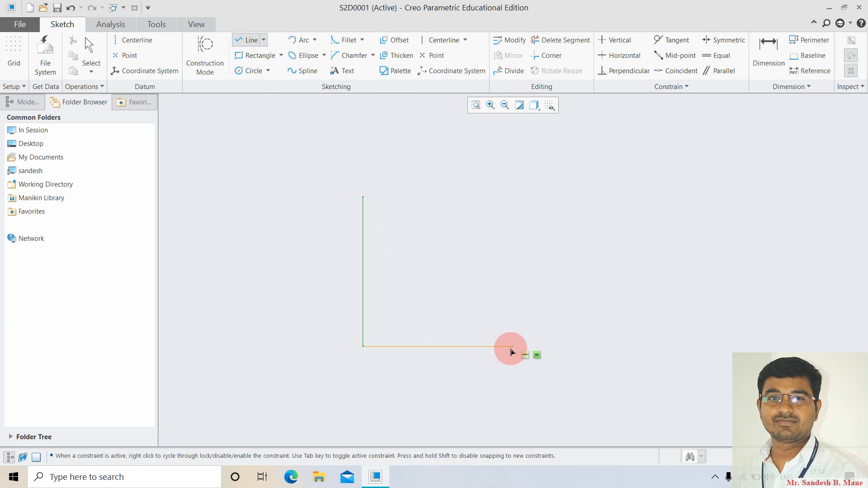
pyautogui.middleClick(511, 350)
pyautogui.middleClick(498, 341)
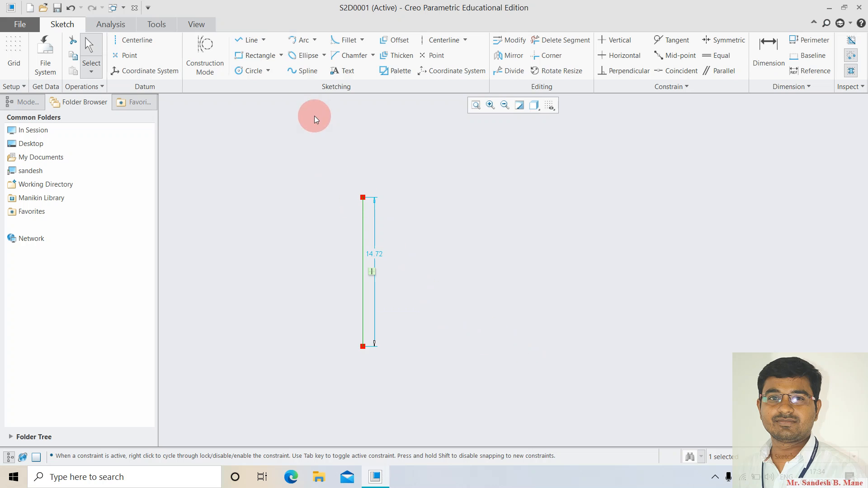
pyautogui.click(249, 45)
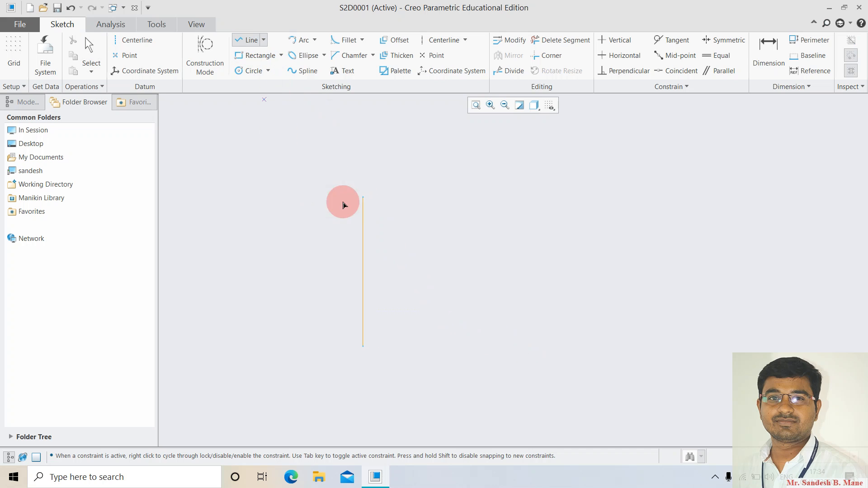
pyautogui.click(307, 197)
pyautogui.click(523, 206)
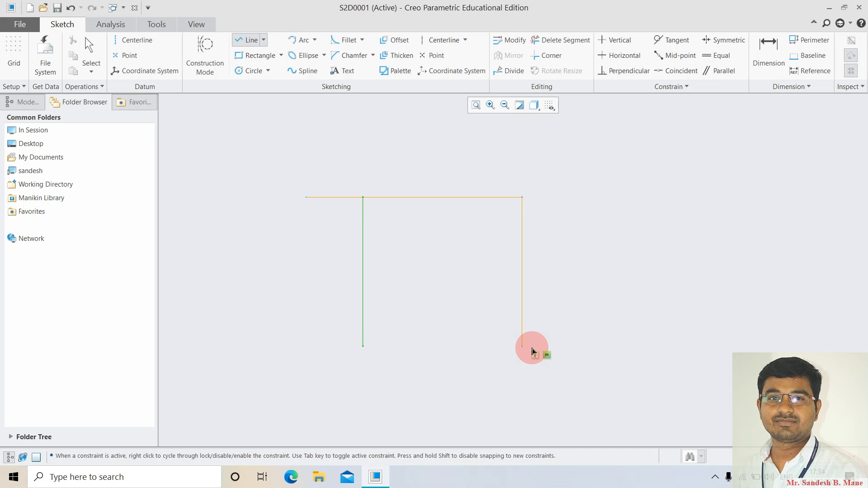
pyautogui.click(523, 346)
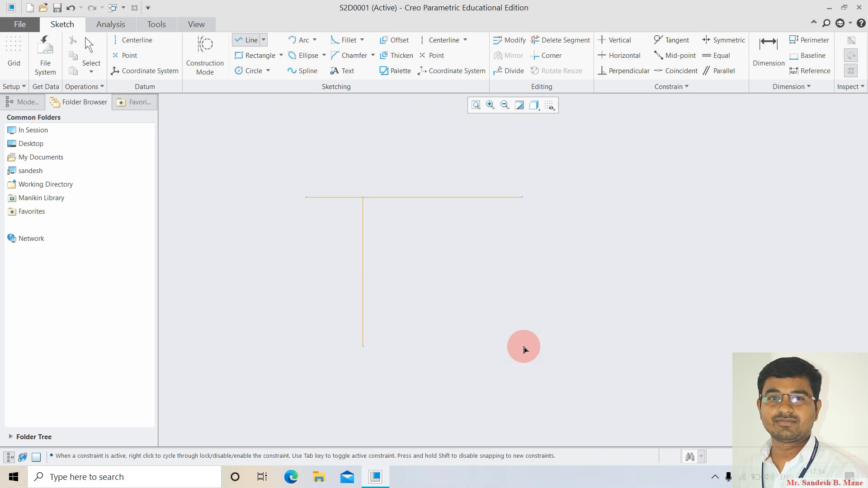
pyautogui.click(363, 347)
pyautogui.middleClick(442, 368)
pyautogui.middleClick(451, 369)
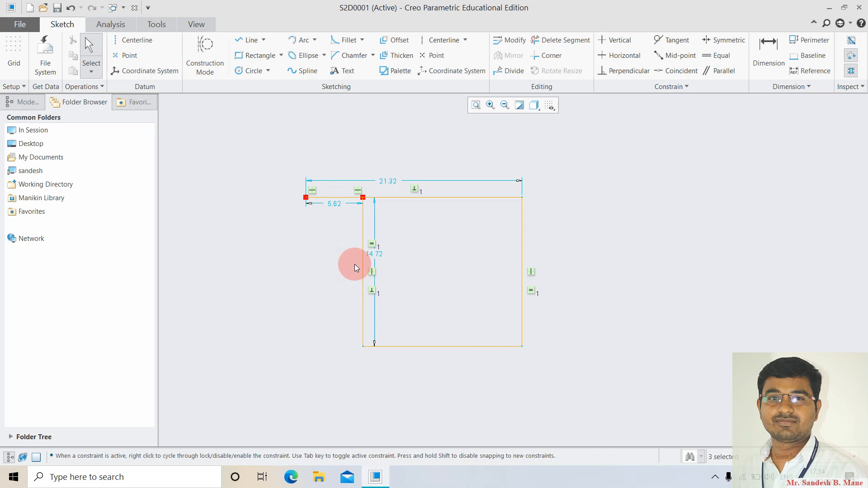
# Use Corner on the left and top lines to remove the overhang, then delete the profile.
pyautogui.click(549, 55)
pyautogui.click(362, 210)
pyautogui.click(380, 198)
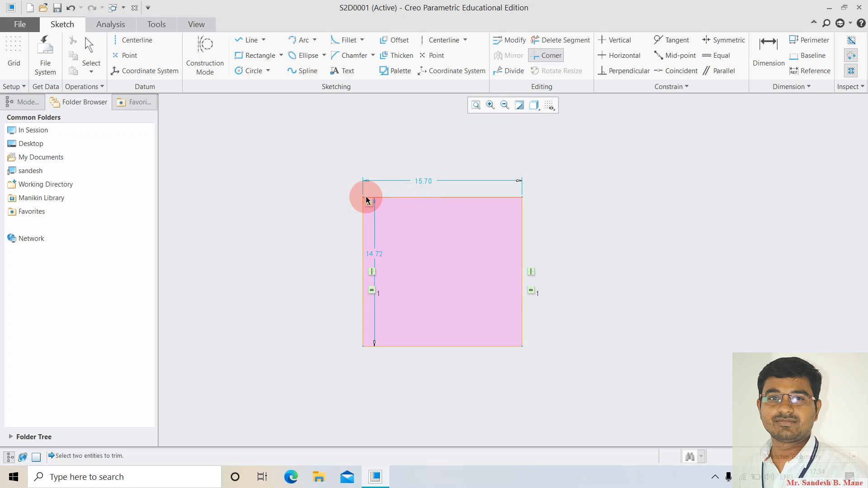
pyautogui.middleClick(316, 239)
pyautogui.moveTo(333, 155); pyautogui.dragTo(573, 373)
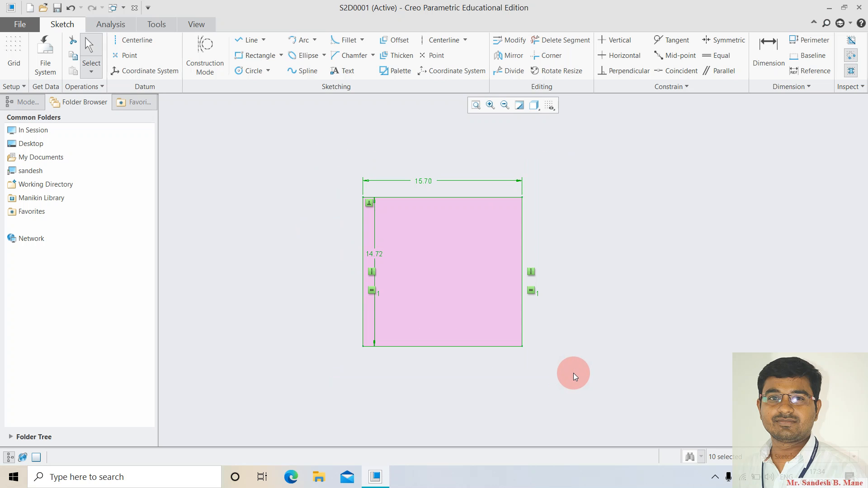
pyautogui.press('Delete')
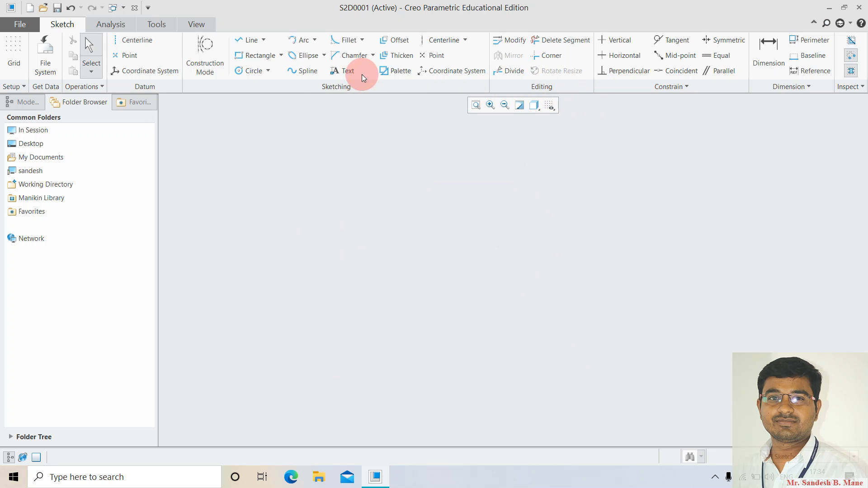
# Draw a rectangle and box-select it with its dimensions.
pyautogui.click(255, 55)
pyautogui.click(392, 202)
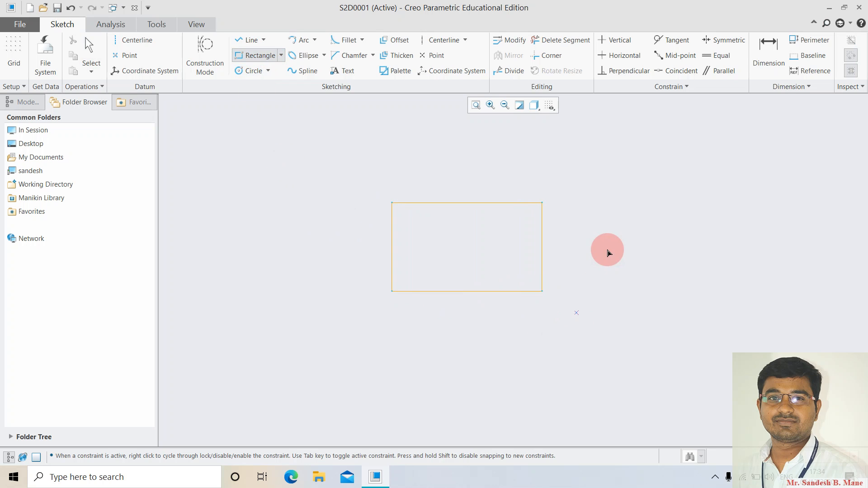
pyautogui.middleClick(580, 304)
pyautogui.moveTo(335, 145)
pyautogui.mouseDown()
pyautogui.moveTo(465, 275)
pyautogui.moveTo(601, 356)
pyautogui.mouseUp()
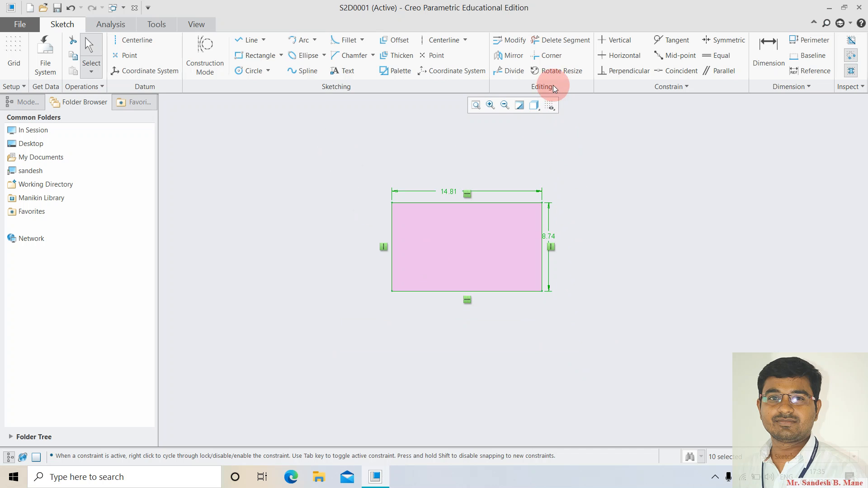
# Scale the rectangle by 2 and rotate it 45 degrees with Rotate Resize.
pyautogui.click(550, 72)
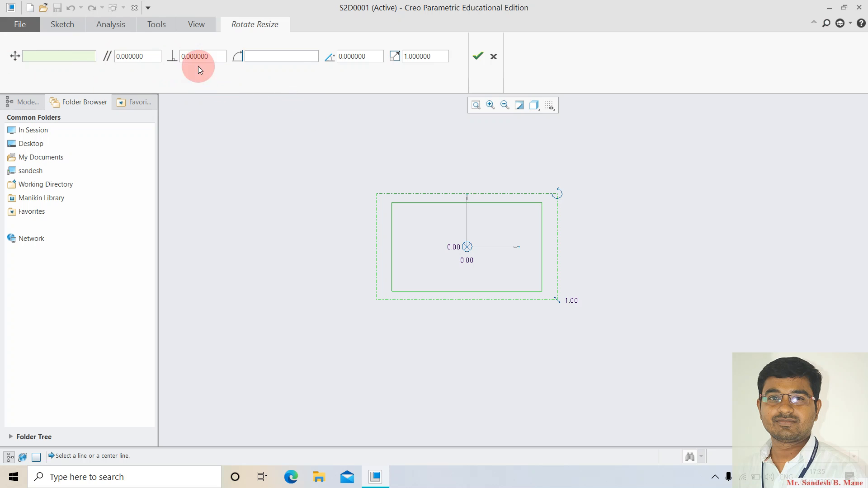
pyautogui.moveTo(365, 56); pyautogui.dragTo(338, 57)
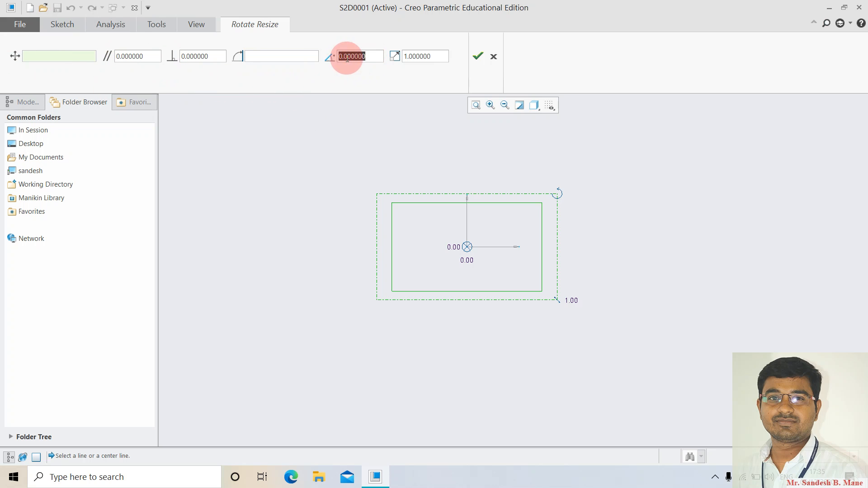
pyautogui.click(440, 55)
pyautogui.moveTo(440, 55); pyautogui.dragTo(393, 54)
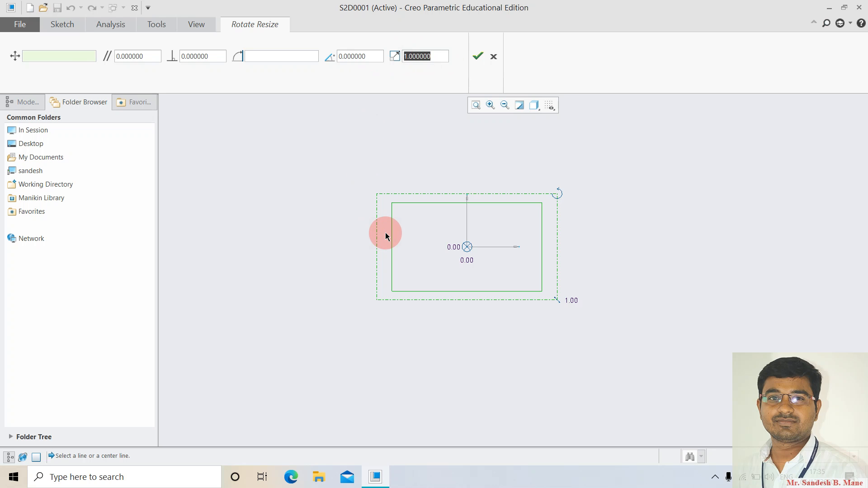
pyautogui.write('2')
pyautogui.press('Return')
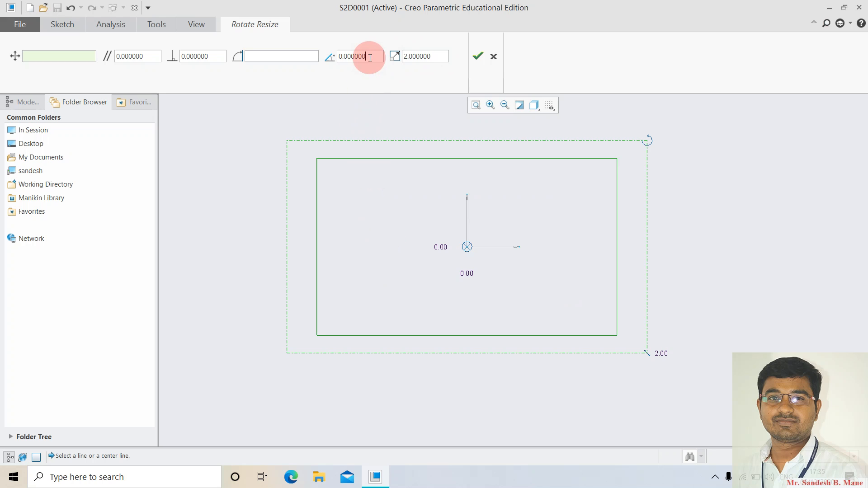
pyautogui.moveTo(368, 57); pyautogui.dragTo(314, 56)
pyautogui.write('45')
pyautogui.press('Return')
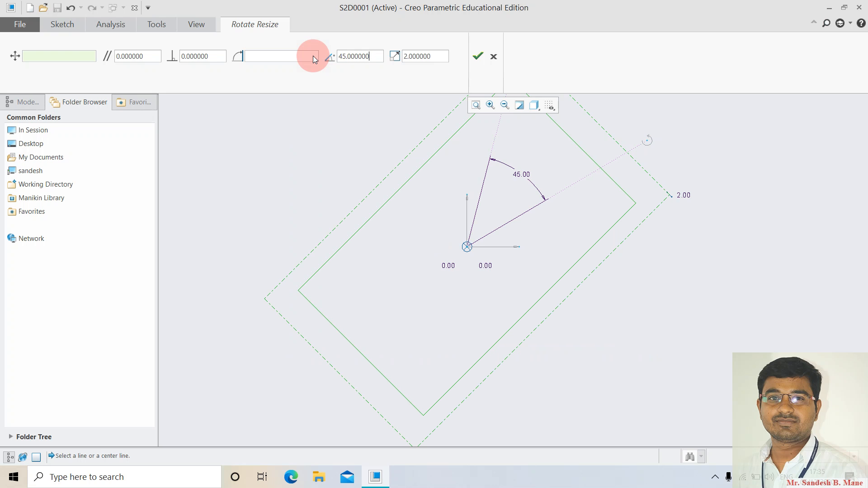
pyautogui.click(477, 56)
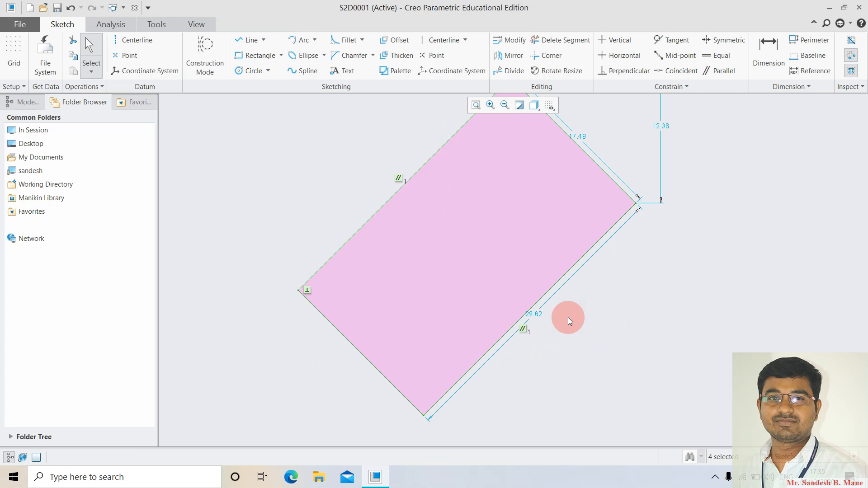
pyautogui.scroll(-2, 568, 318)
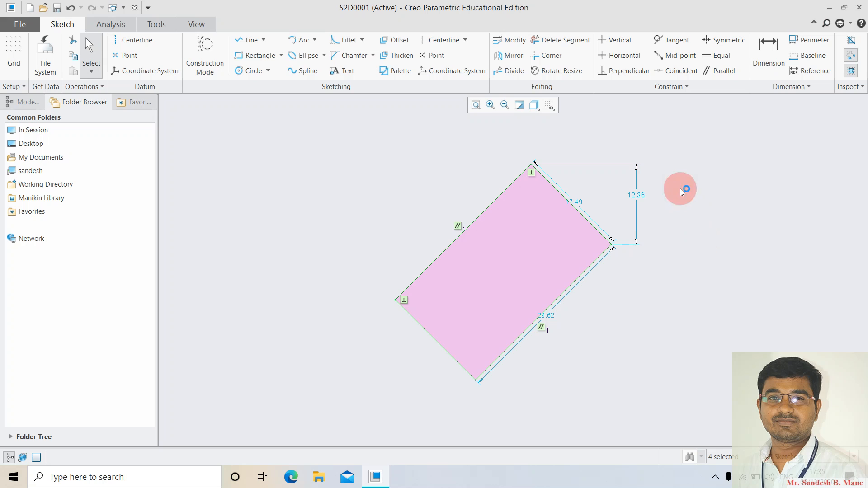
pyautogui.moveTo(358, 114)
pyautogui.mouseDown()
pyautogui.moveTo(665, 389)
pyautogui.moveTo(681, 422)
pyautogui.mouseUp()
# Delete the selected rotated rectangle along with its dimensions.
pyautogui.press('Delete')
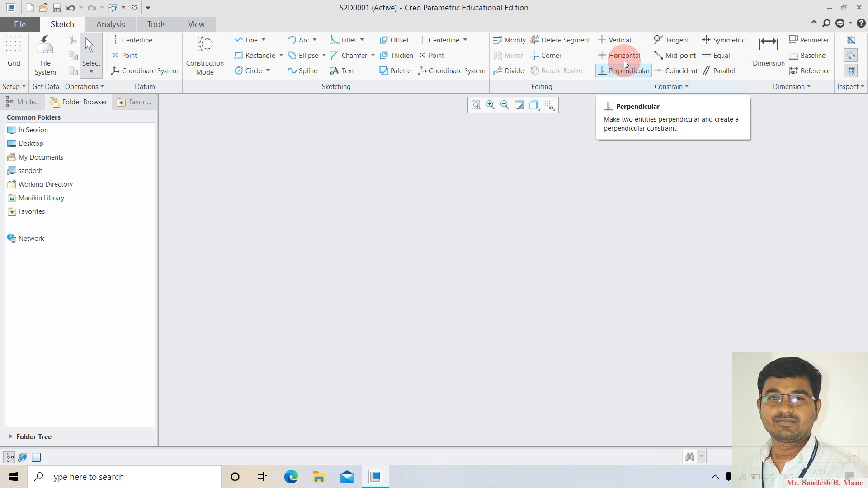
# Sketch a slanted line and constrain it Vertical, making a 22.31 vertical line.
pyautogui.click(247, 40)
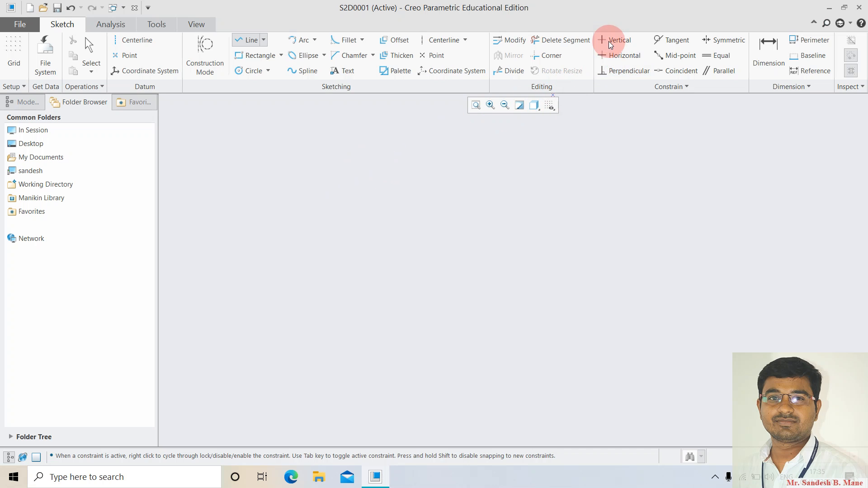
pyautogui.click(309, 153)
pyautogui.click(371, 316)
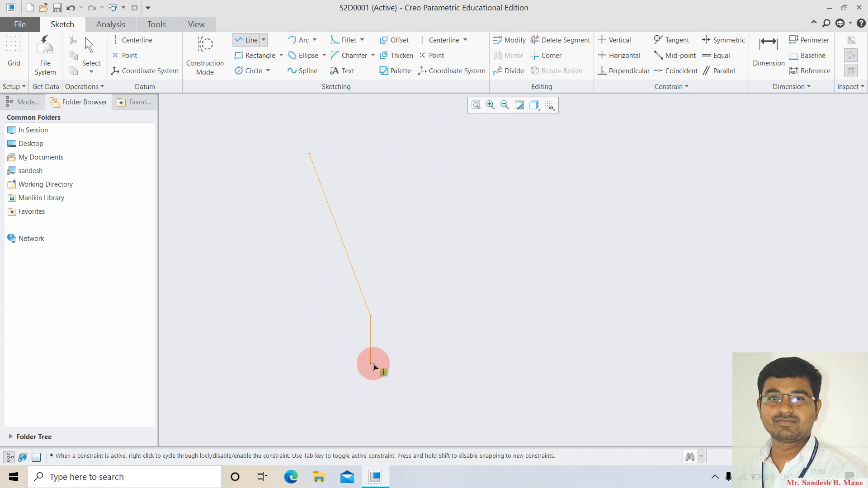
pyautogui.middleClick(461, 343)
pyautogui.middleClick(461, 344)
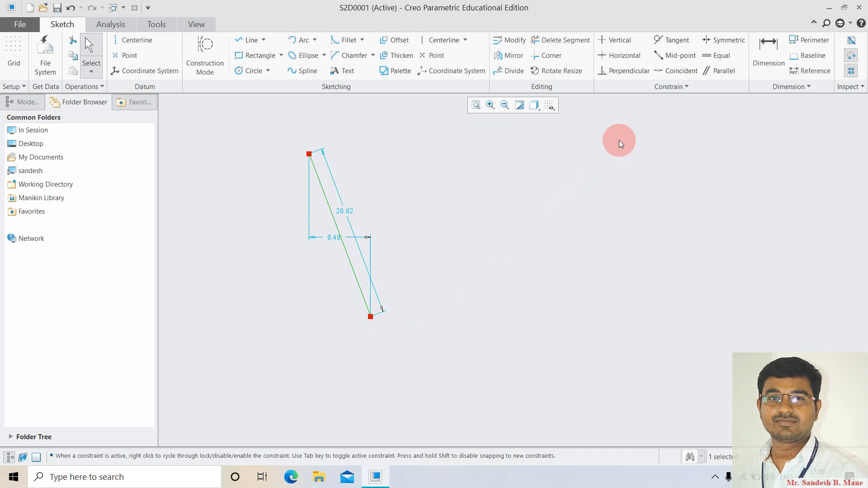
pyautogui.click(616, 40)
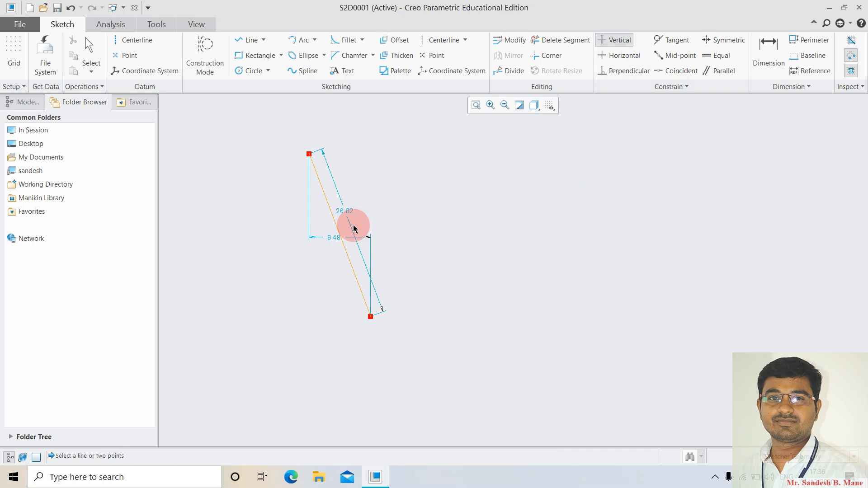
pyautogui.click(329, 209)
pyautogui.middleClick(310, 341)
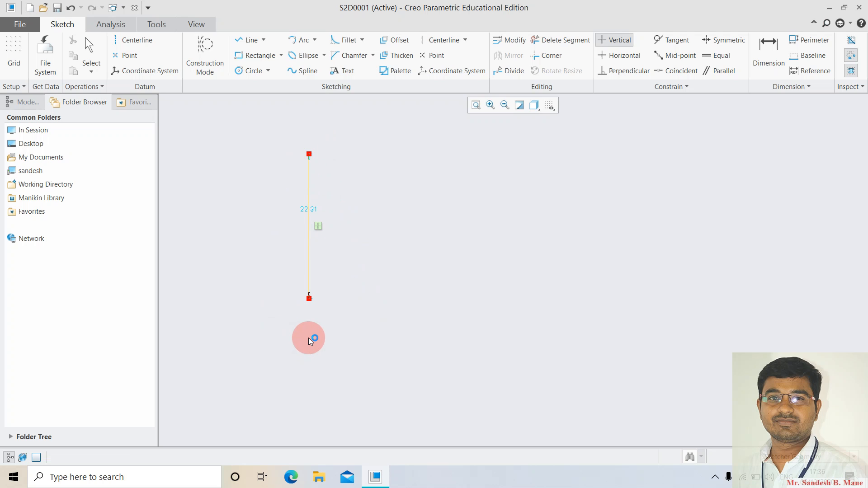
# Draw a 27.14 line to the right, constrain it Horizontal, and start a right-side vertical line.
pyautogui.click(247, 43)
pyautogui.click(376, 181)
pyautogui.click(557, 207)
pyautogui.middleClick(571, 312)
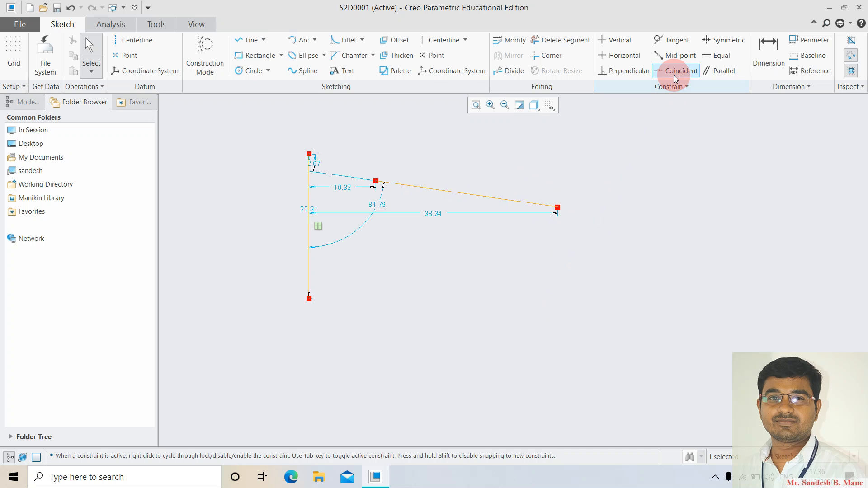
pyautogui.click(620, 54)
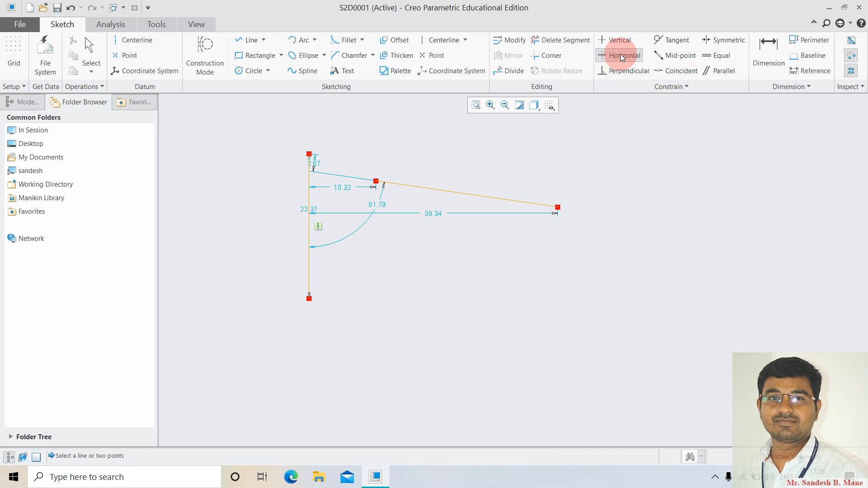
pyautogui.click(475, 197)
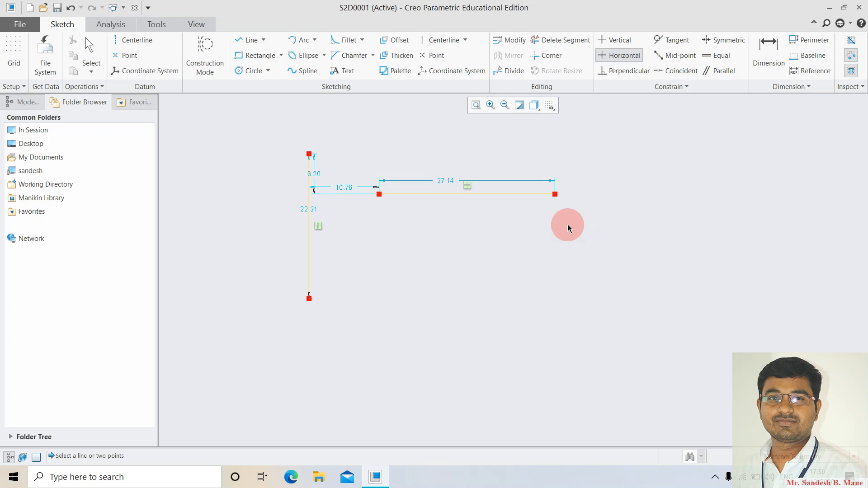
pyautogui.click(247, 40)
pyautogui.click(643, 181)
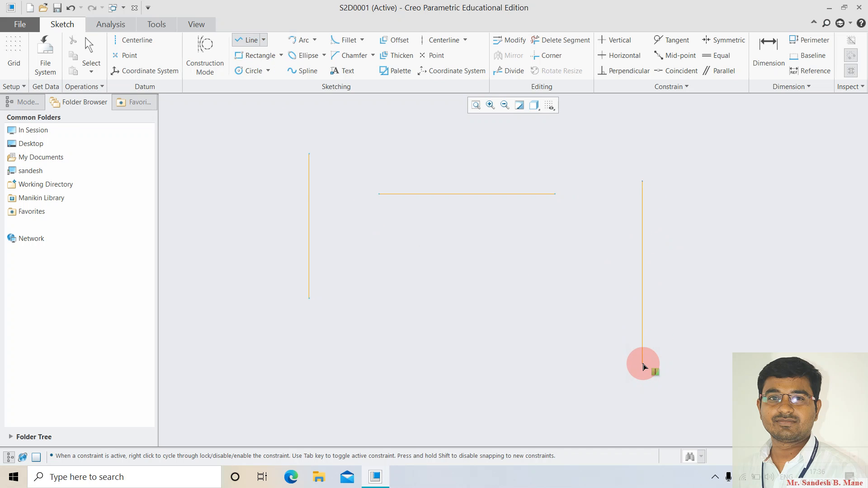
# Sketch a 28.38 inclined line crossing the right vertical line and constrain it Perpendicular to it.
pyautogui.click(241, 40)
pyautogui.click(597, 237)
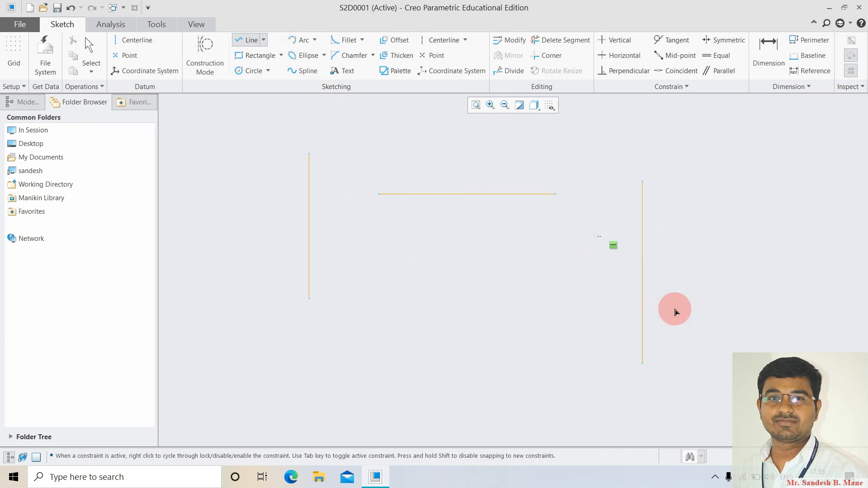
pyautogui.click(721, 329)
pyautogui.middleClick(728, 409)
pyautogui.middleClick(728, 409)
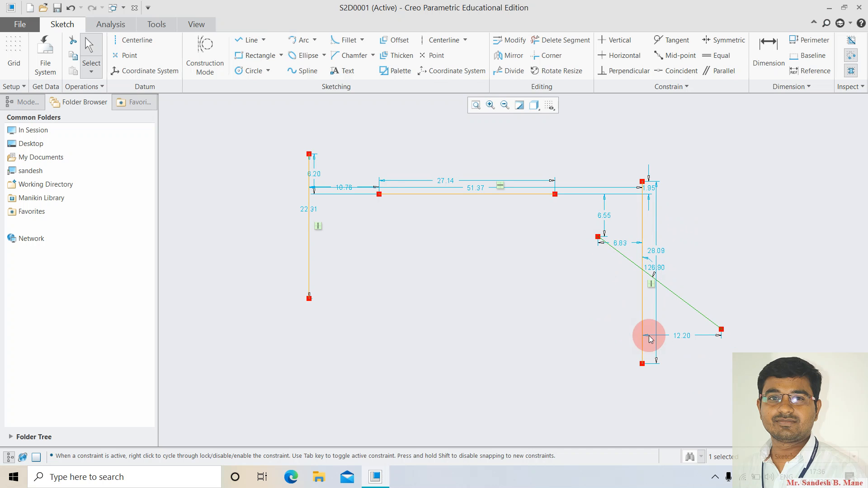
pyautogui.click(623, 71)
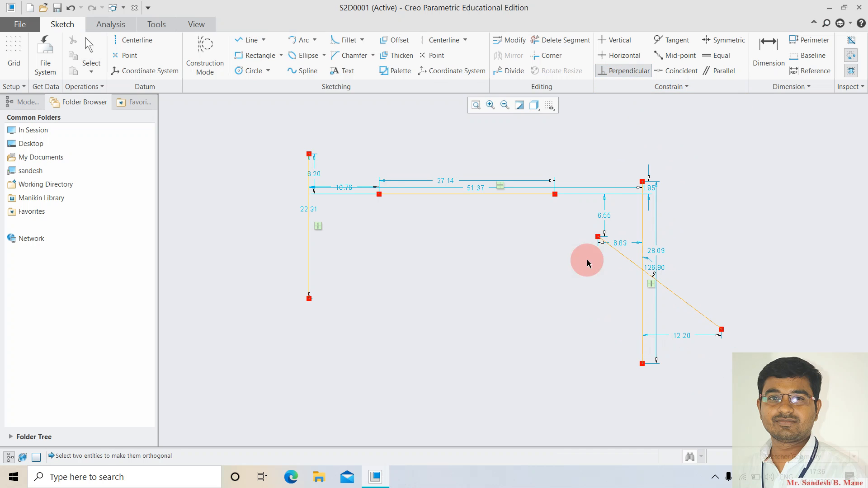
pyautogui.click(643, 226)
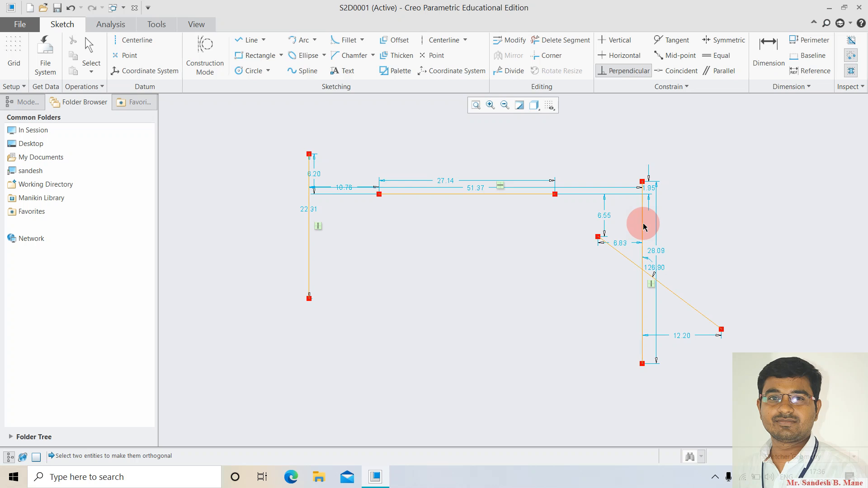
pyautogui.click(620, 254)
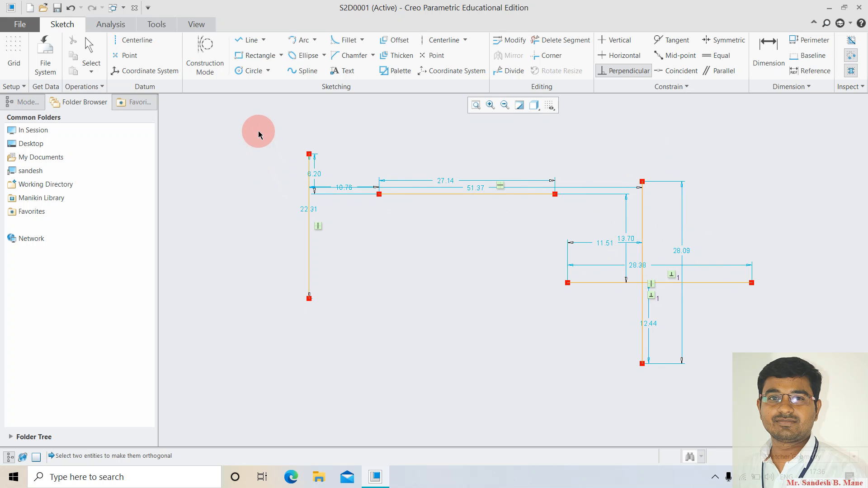
pyautogui.middleClick(664, 400)
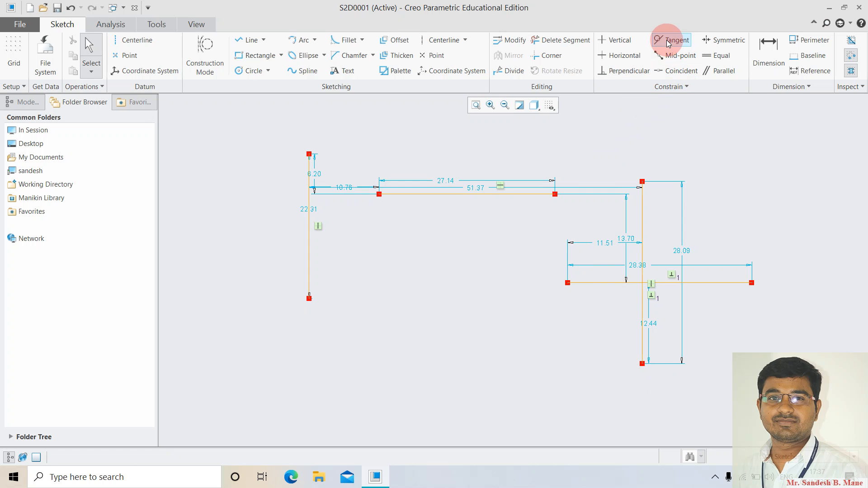
# Draw a circle beside the left vertical line.
pyautogui.click(249, 71)
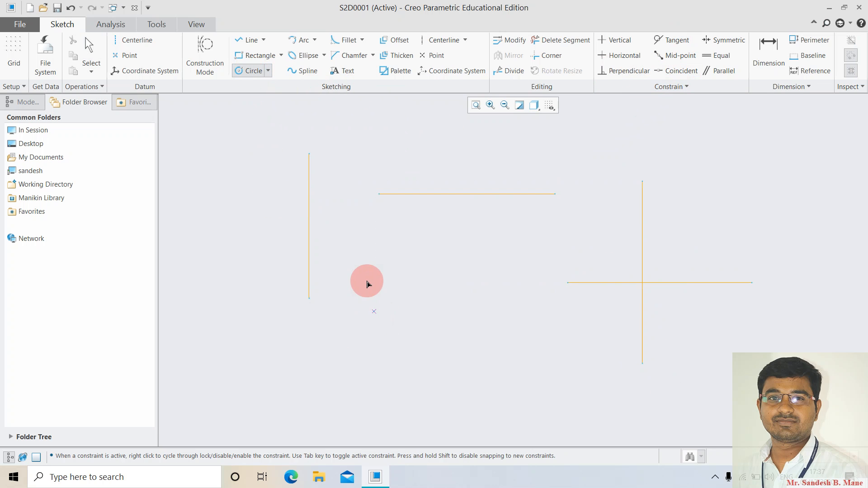
pyautogui.moveTo(363, 259); pyautogui.dragTo(404, 240)
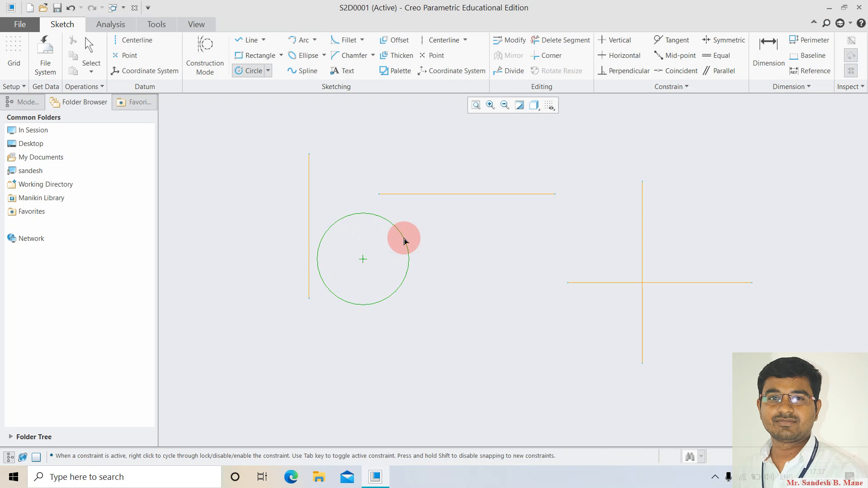
pyautogui.middleClick(435, 364)
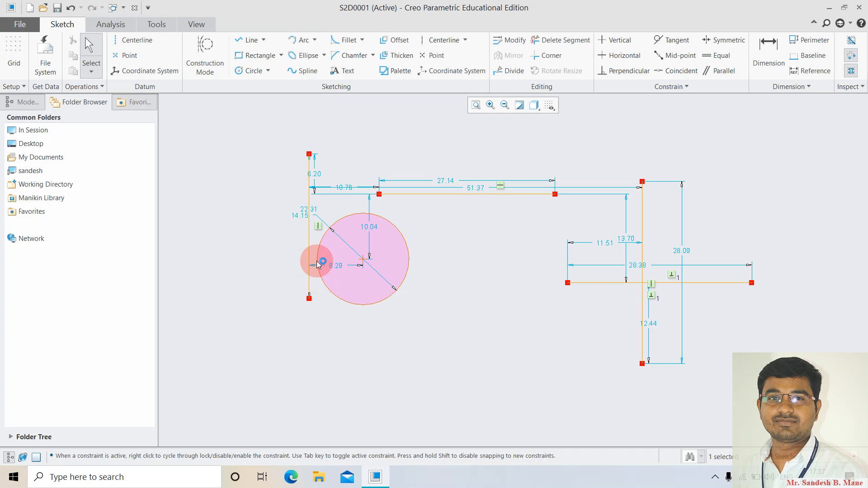
# Make the circle tangent to the left vertical line, reapplying the constraint after an undo.
pyautogui.click(663, 40)
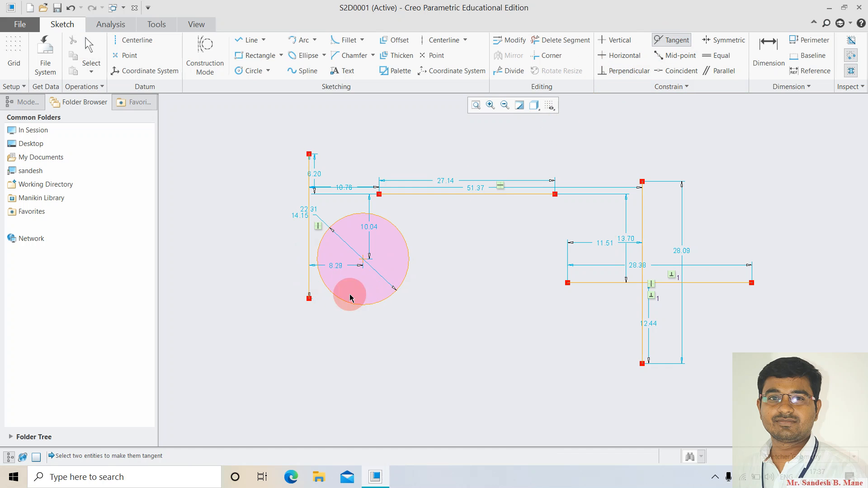
pyautogui.click(318, 258)
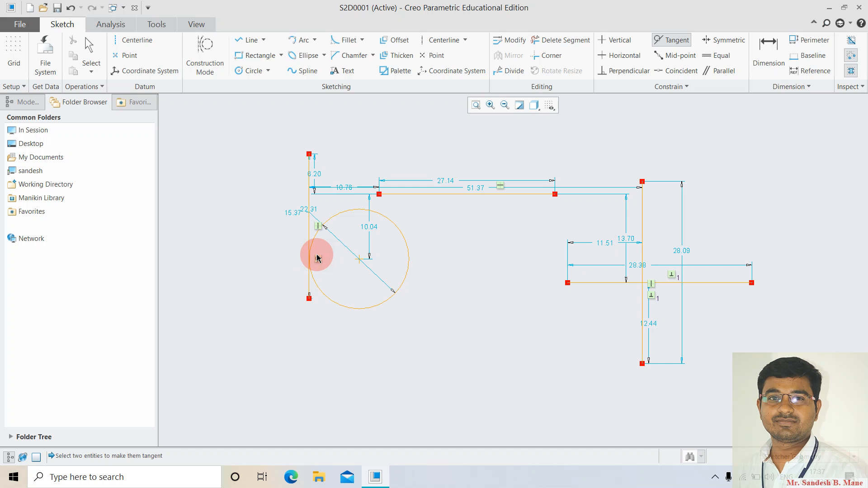
pyautogui.middleClick(390, 357)
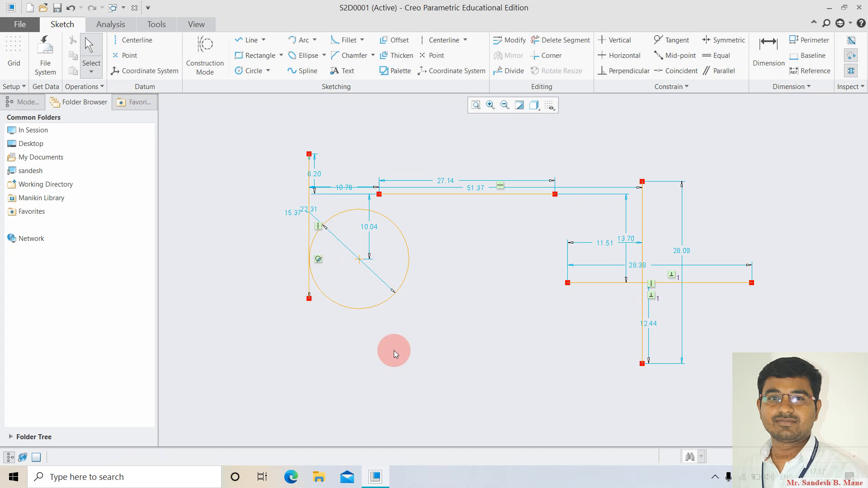
pyautogui.hotkey('ctrl', 'z')
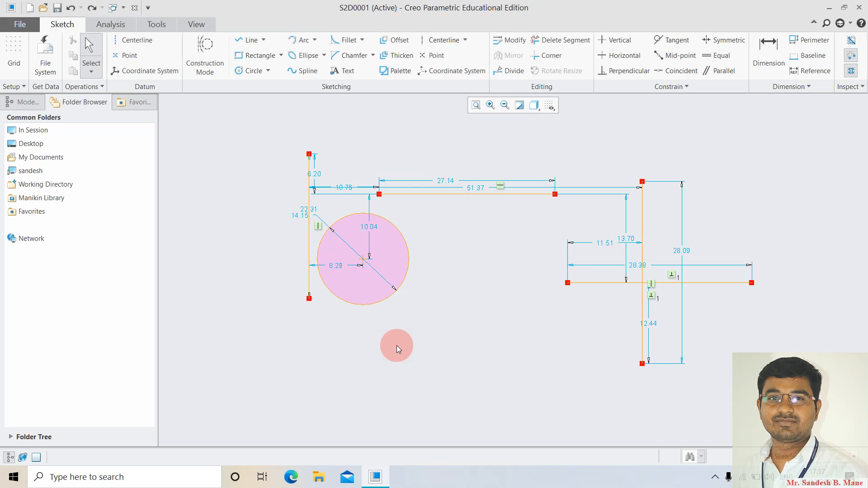
pyautogui.click(668, 45)
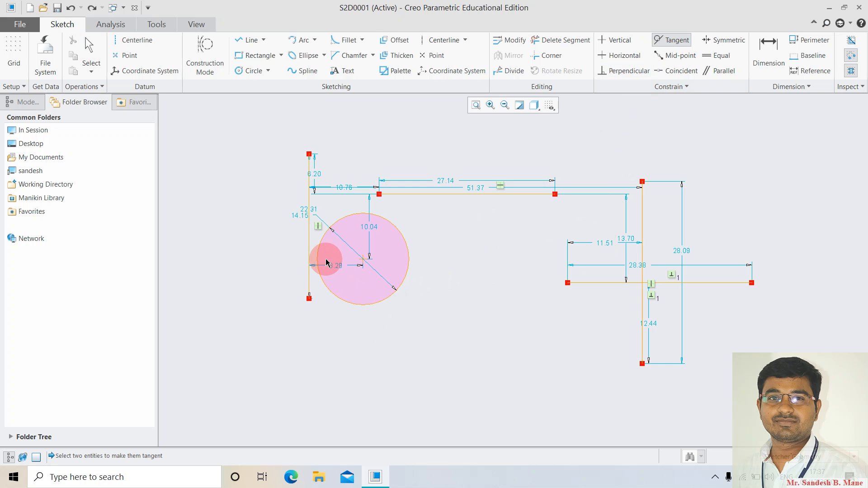
pyautogui.click(319, 244)
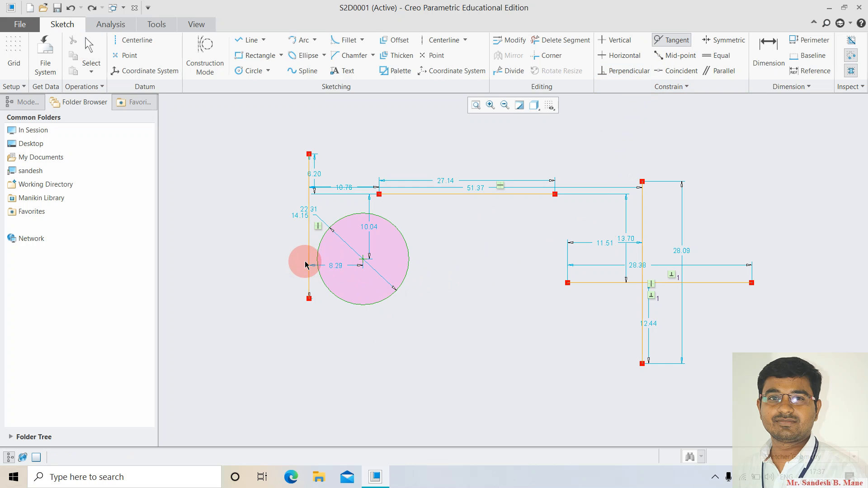
pyautogui.click(309, 256)
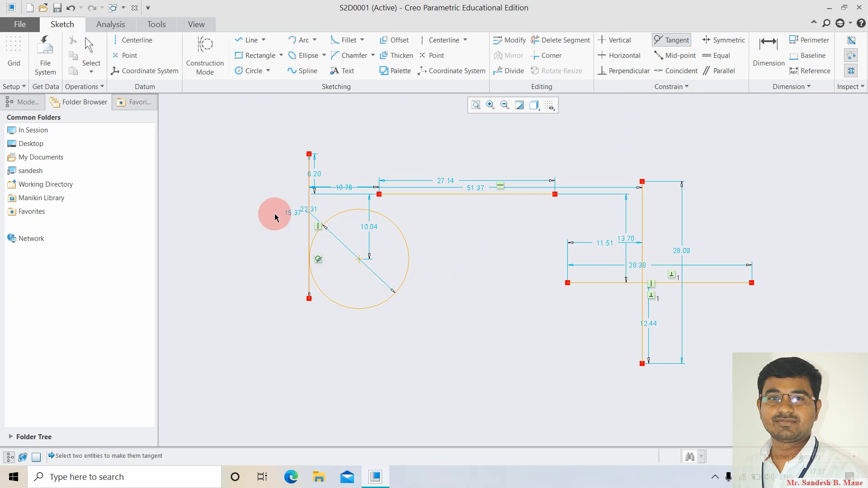
pyautogui.middleClick(268, 137)
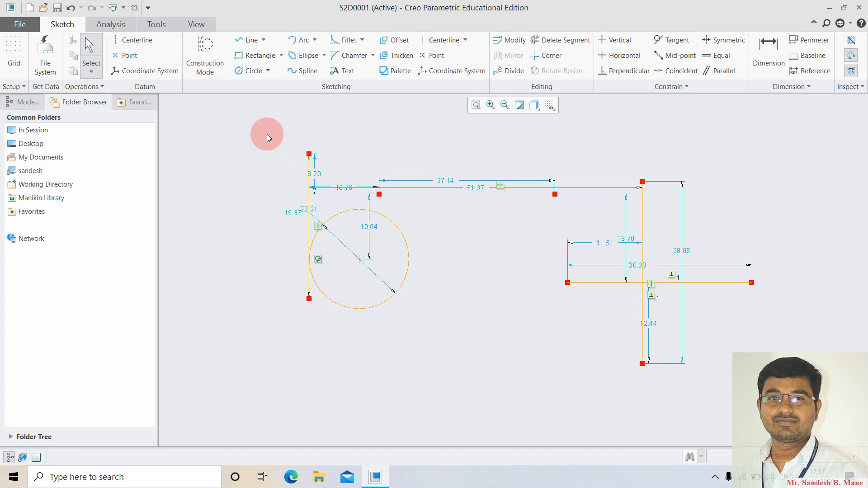
pyautogui.moveTo(267, 124)
pyautogui.mouseDown()
pyautogui.moveTo(693, 402)
pyautogui.moveTo(788, 388)
pyautogui.mouseUp()
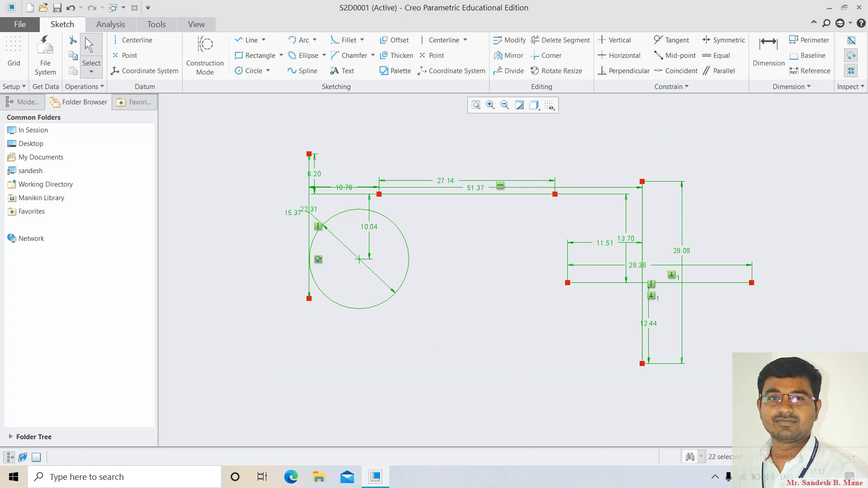
# Clear the sketch and draw a 34.25 horizontal line constrained Horizontal.
pyautogui.press('Delete')
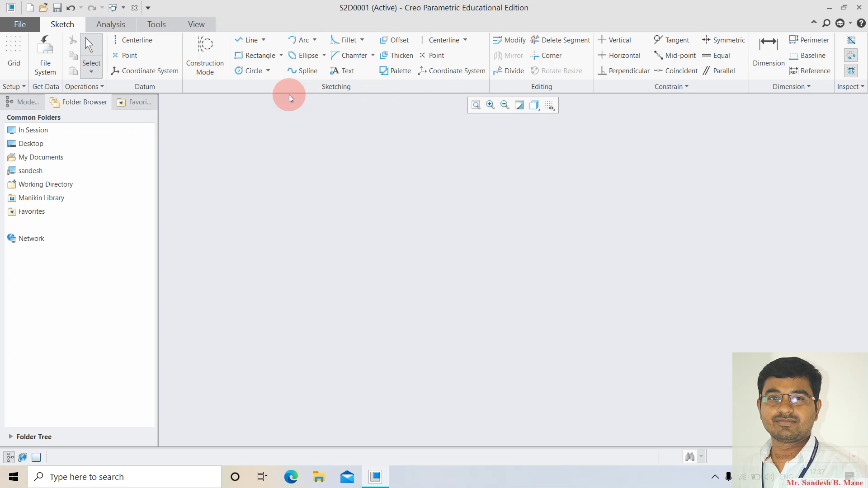
pyautogui.click(248, 41)
pyautogui.click(277, 217)
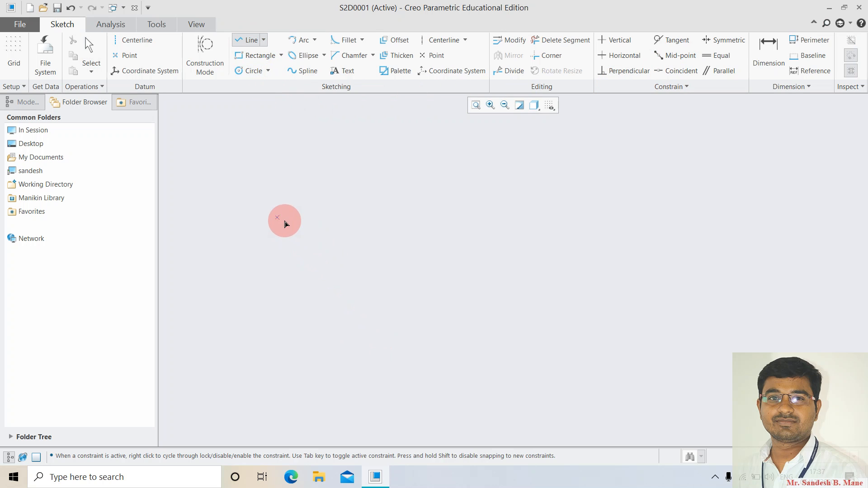
pyautogui.middleClick(560, 226)
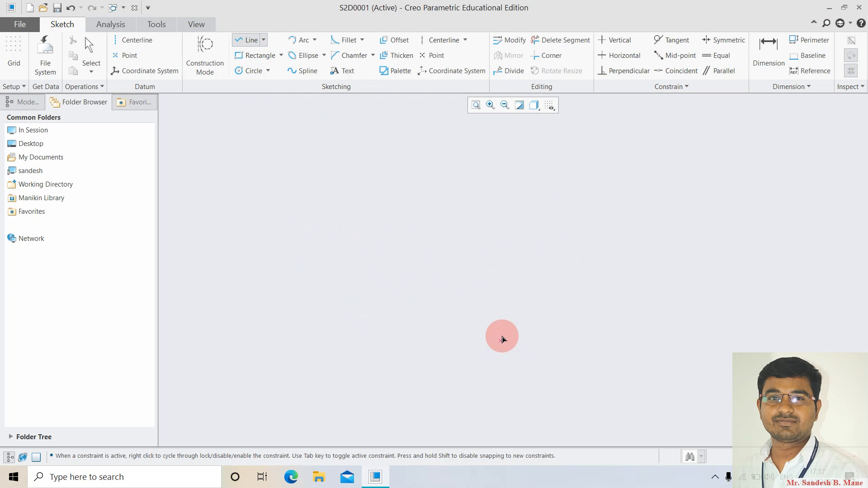
pyautogui.click(294, 246)
pyautogui.click(517, 238)
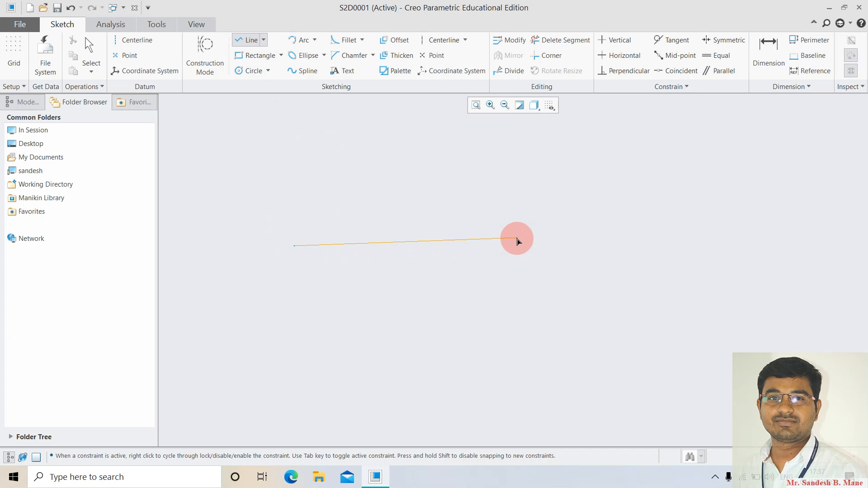
pyautogui.middleClick(508, 354)
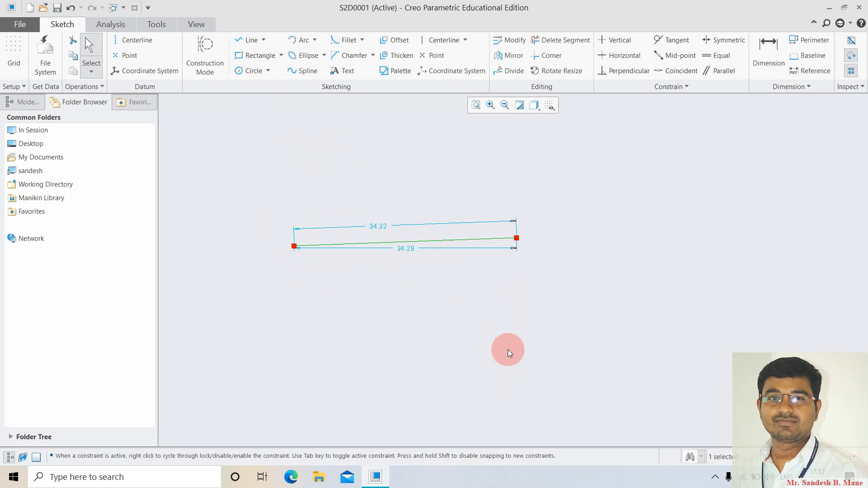
pyautogui.click(622, 55)
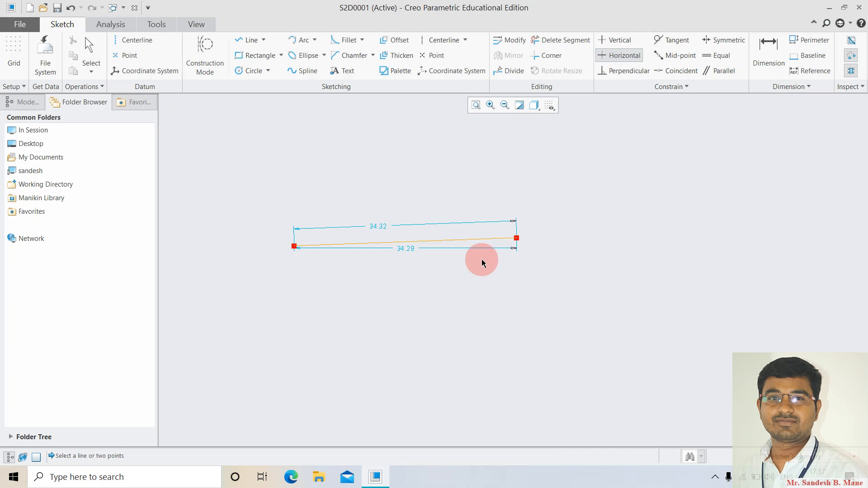
pyautogui.click(441, 240)
pyautogui.middleClick(498, 290)
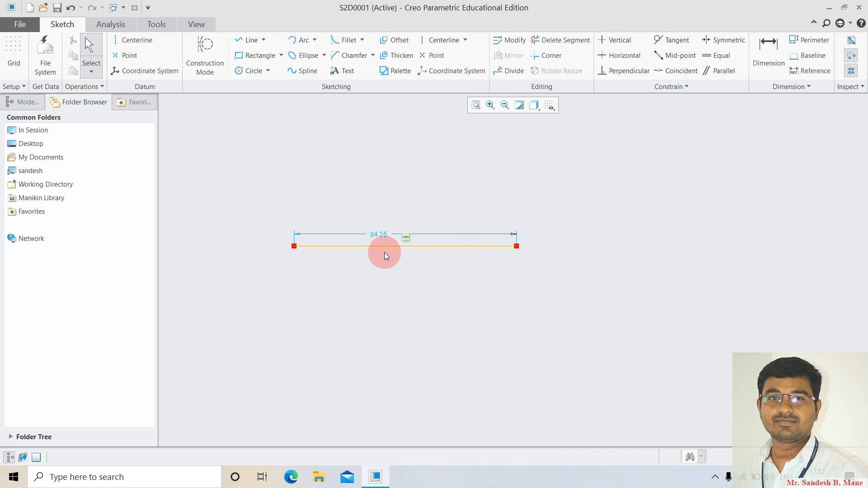
# Drop an 18.17 vertical line from the horizontal line's midpoint, then delete the whole T.
pyautogui.click(681, 55)
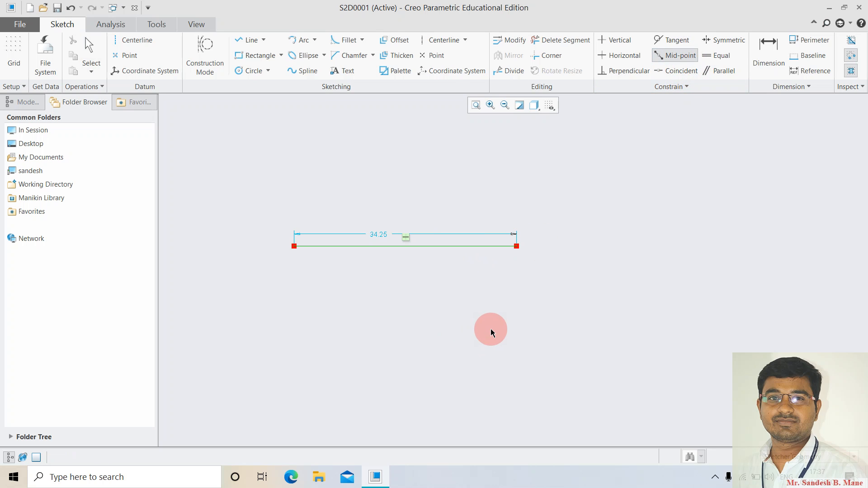
pyautogui.middleClick(490, 329)
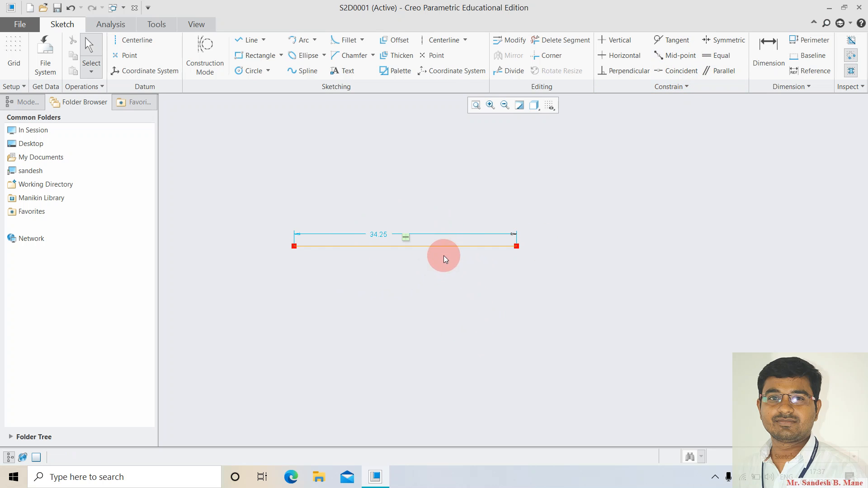
pyautogui.click(247, 41)
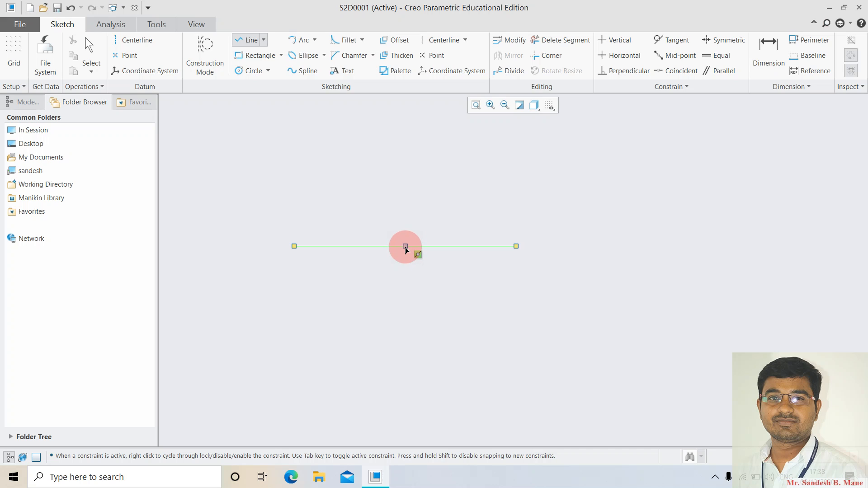
pyautogui.click(406, 247)
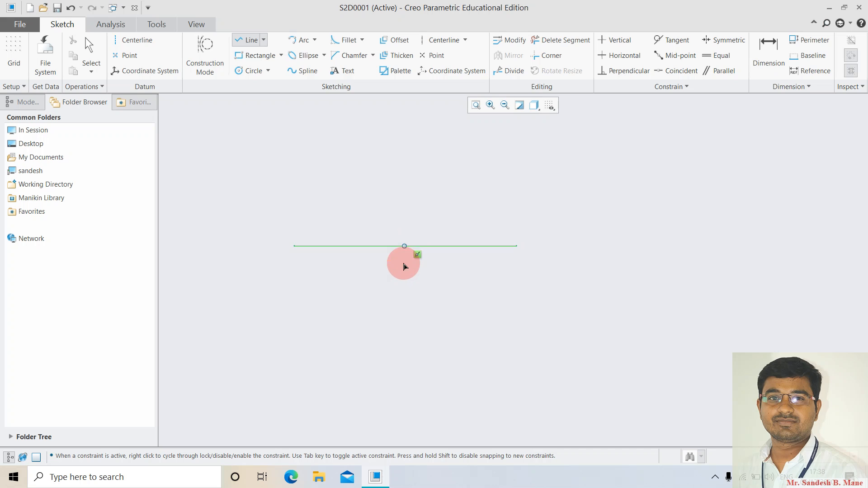
pyautogui.click(405, 371)
pyautogui.middleClick(525, 387)
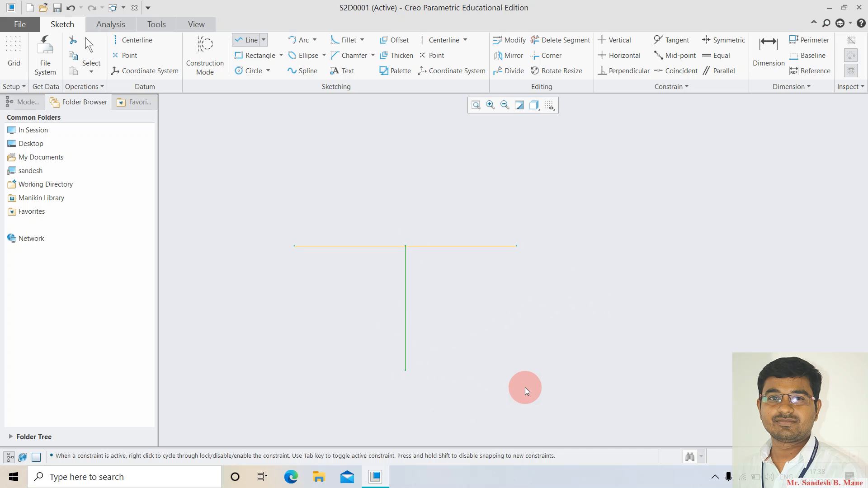
pyautogui.middleClick(525, 387)
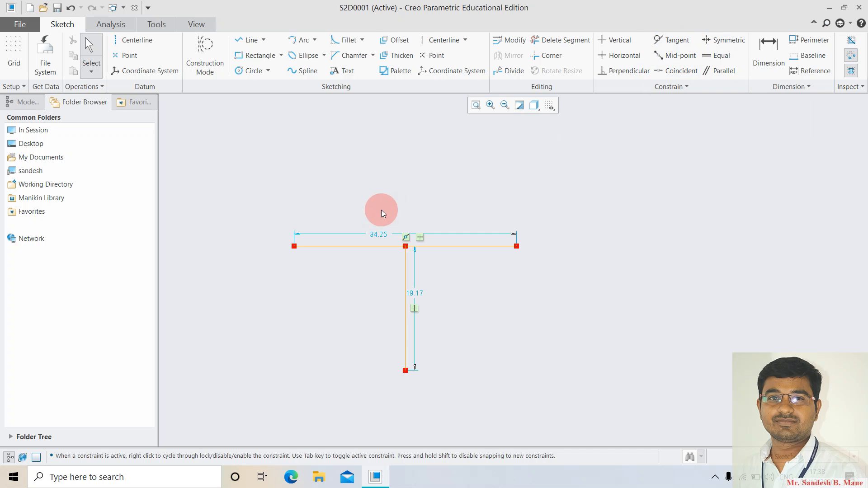
pyautogui.moveTo(238, 181)
pyautogui.mouseDown()
pyautogui.moveTo(615, 408)
pyautogui.moveTo(620, 390)
pyautogui.mouseUp()
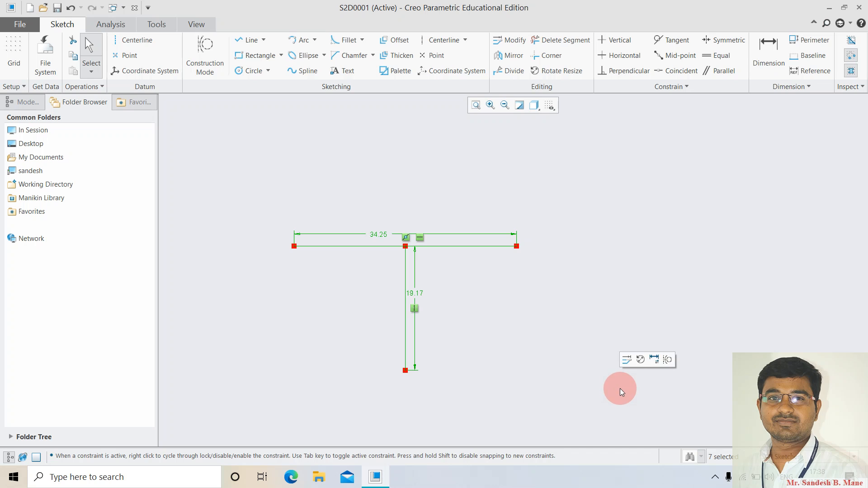
pyautogui.press('Delete')
# Sketch a 38.06 horizontal line and a 24.88 vertical line below its left end.
pyautogui.click(244, 41)
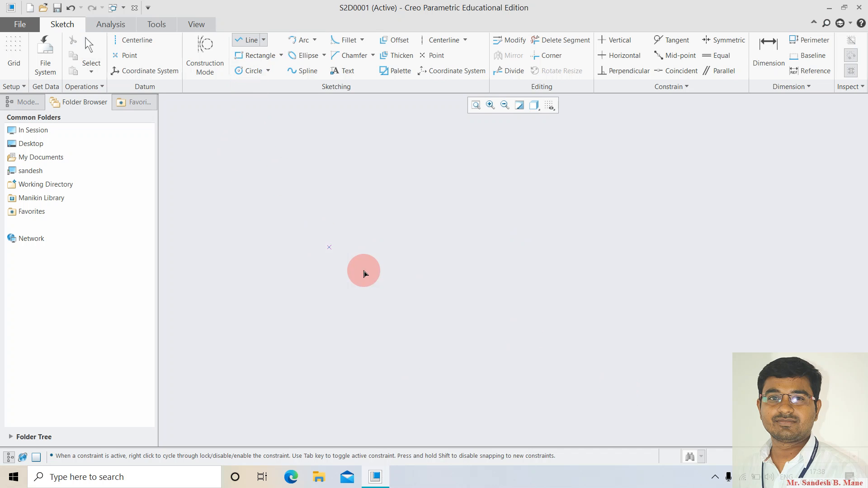
pyautogui.click(309, 185)
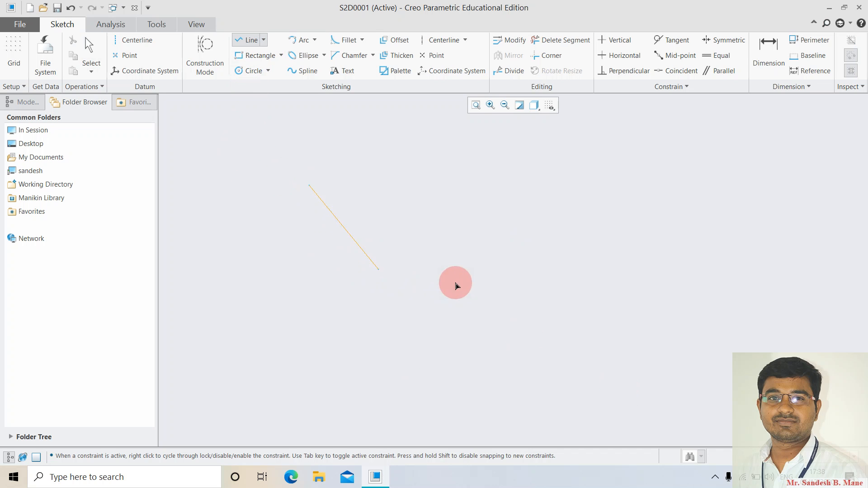
pyautogui.click(557, 193)
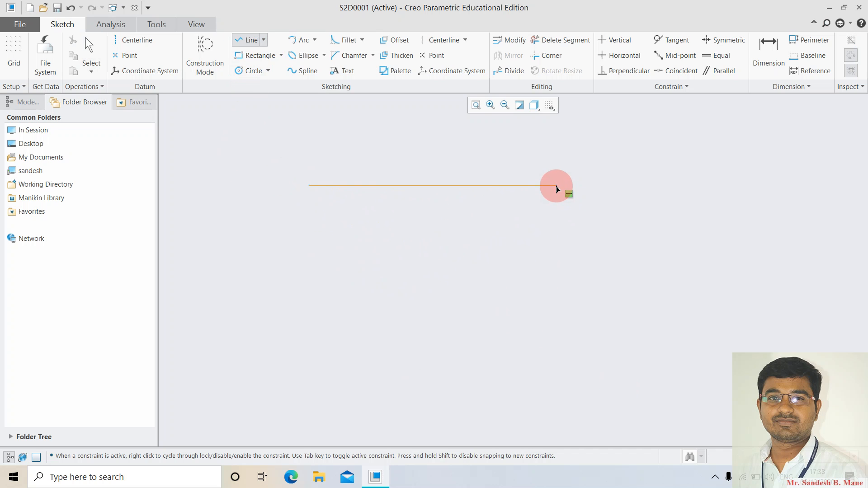
pyautogui.middleClick(511, 369)
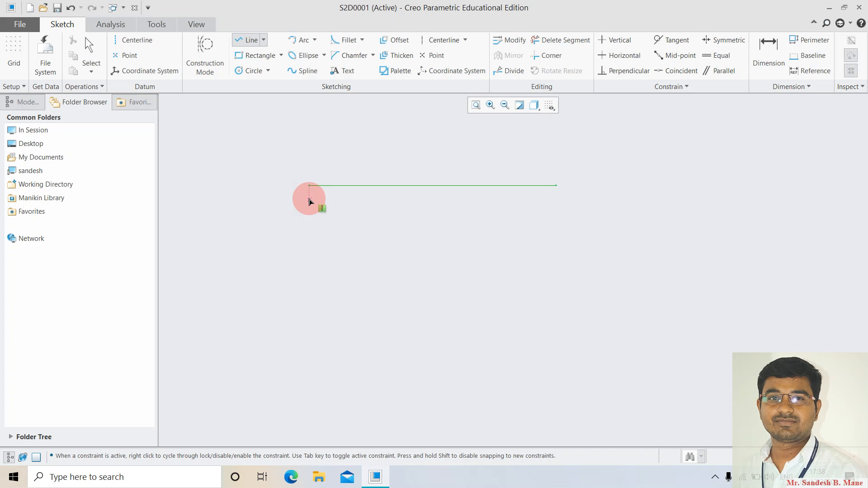
pyautogui.click(309, 347)
pyautogui.middleClick(428, 333)
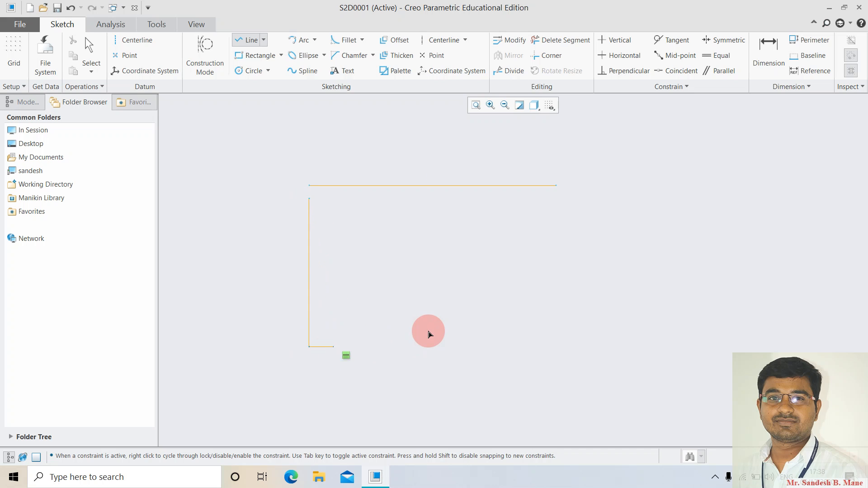
pyautogui.middleClick(324, 226)
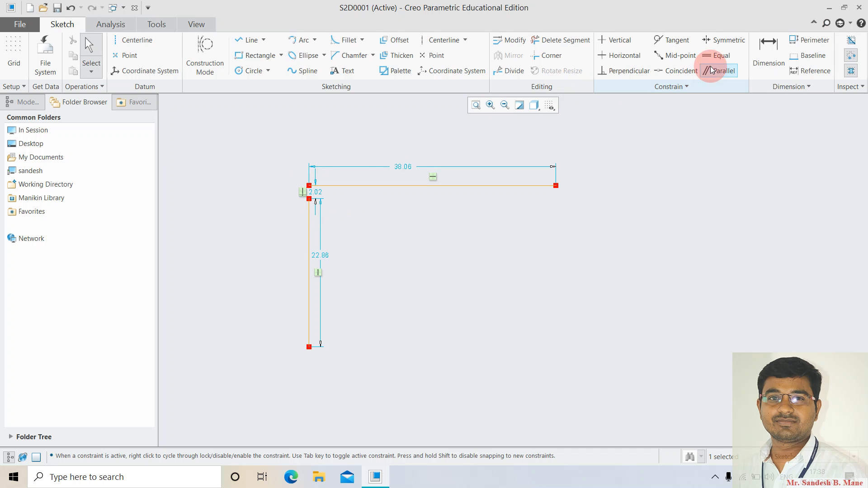
# Make the vertical line's top coincide with the horizontal line's left end, deleting the conflicting constraint.
pyautogui.click(675, 72)
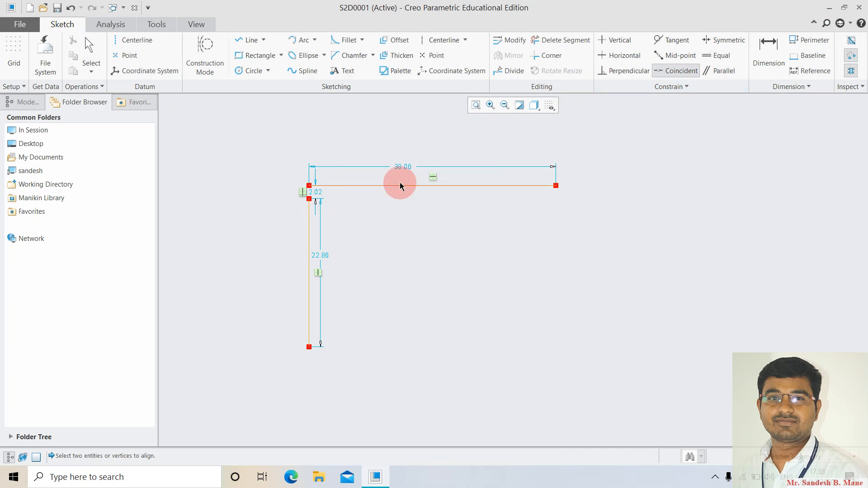
pyautogui.click(309, 199)
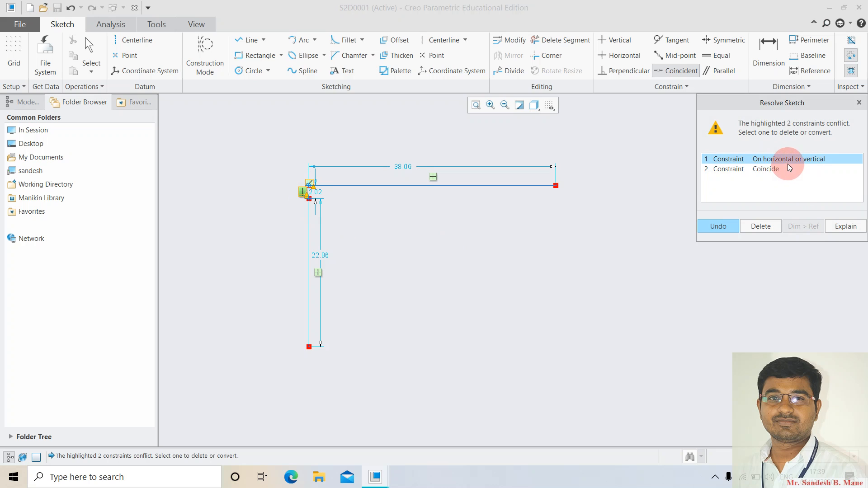
pyautogui.click(763, 170)
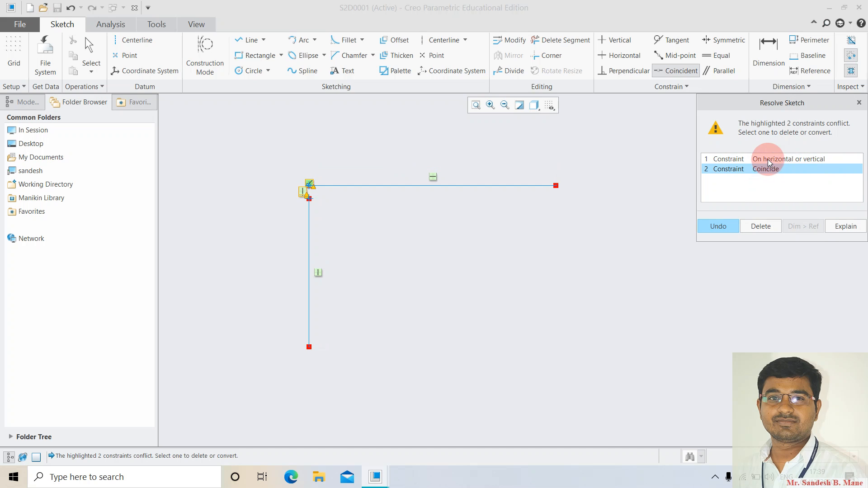
pyautogui.click(768, 159)
pyautogui.click(759, 227)
pyautogui.click(441, 269)
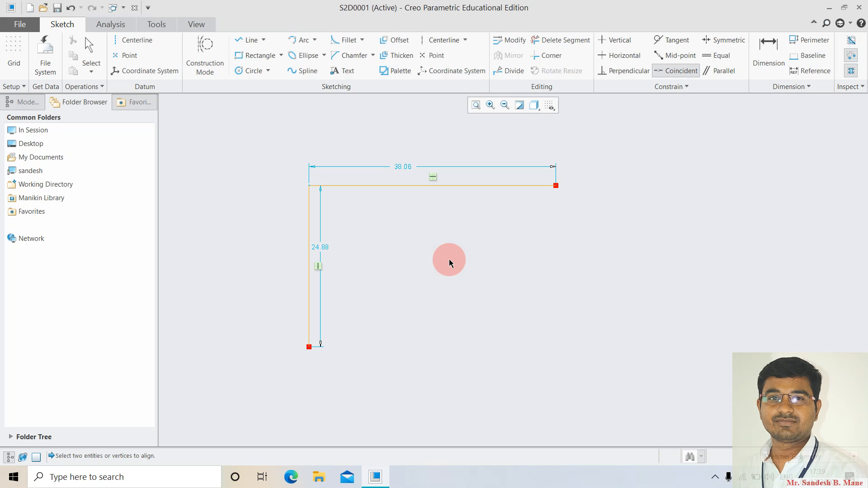
pyautogui.middleClick(449, 260)
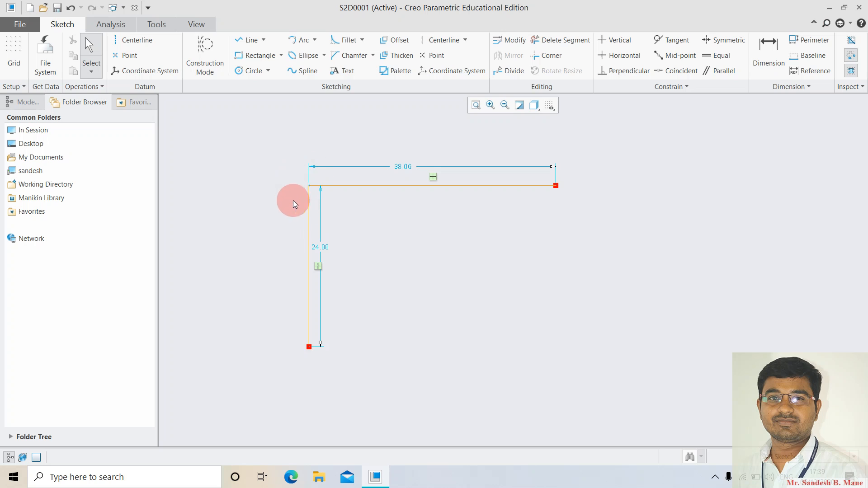
pyautogui.moveTo(261, 132)
pyautogui.mouseDown()
pyautogui.moveTo(558, 373)
pyautogui.moveTo(597, 387)
pyautogui.mouseUp()
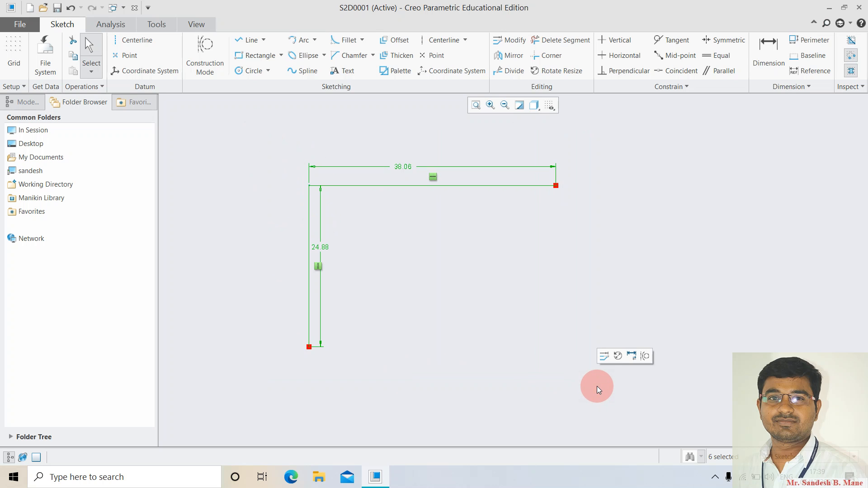
# Delete the L sketch and draw a 32.62 horizontal line.
pyautogui.press('Delete')
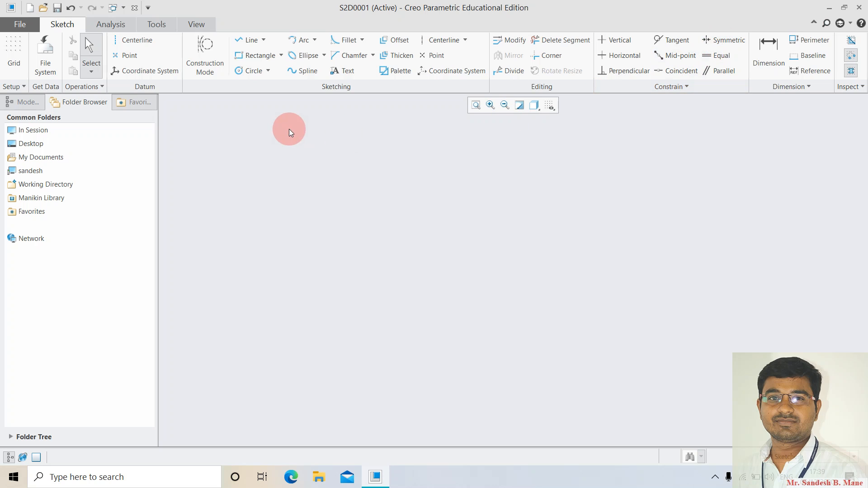
pyautogui.click(249, 40)
pyautogui.click(290, 196)
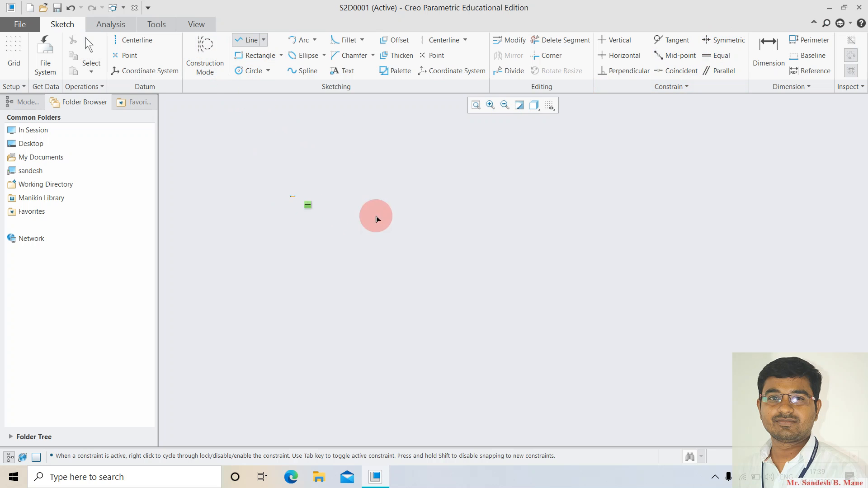
pyautogui.click(502, 196)
pyautogui.middleClick(480, 332)
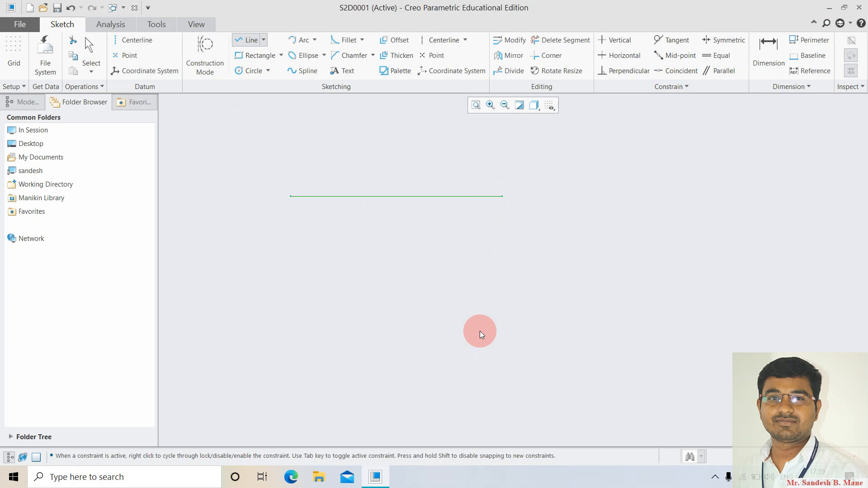
pyautogui.middleClick(403, 280)
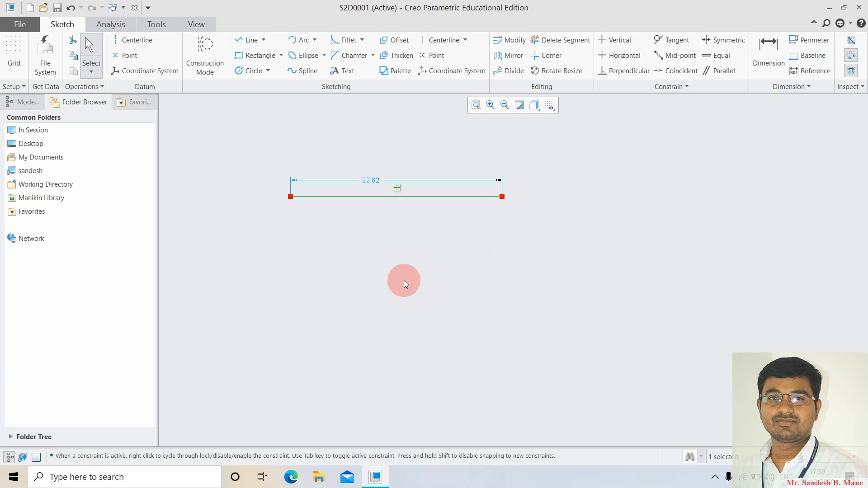
# Add a vertical centerline crossing the horizontal line.
pyautogui.click(131, 40)
pyautogui.click(382, 139)
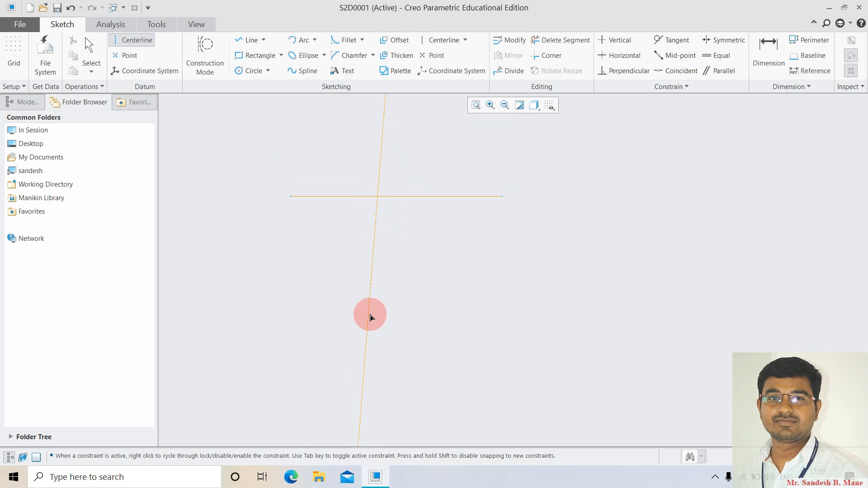
pyautogui.click(381, 320)
pyautogui.middleClick(509, 324)
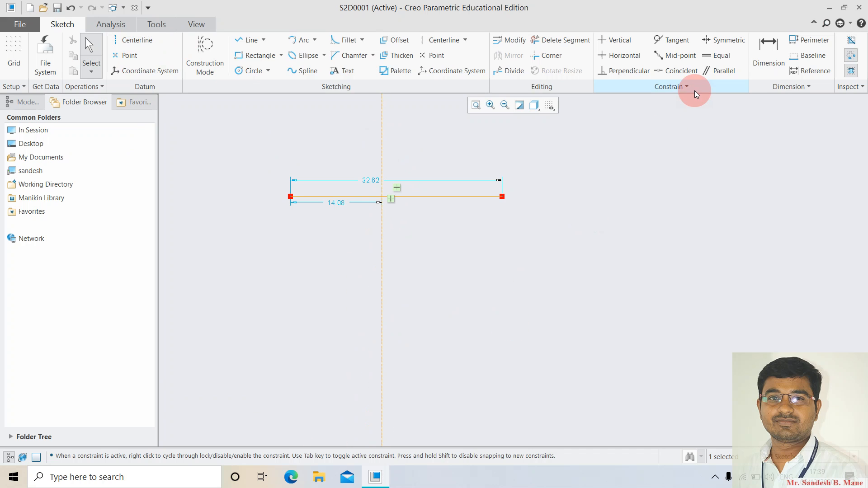
# Try the Symmetric constraint about the centerline twice, cancelling without applying it.
pyautogui.click(722, 45)
pyautogui.click(364, 198)
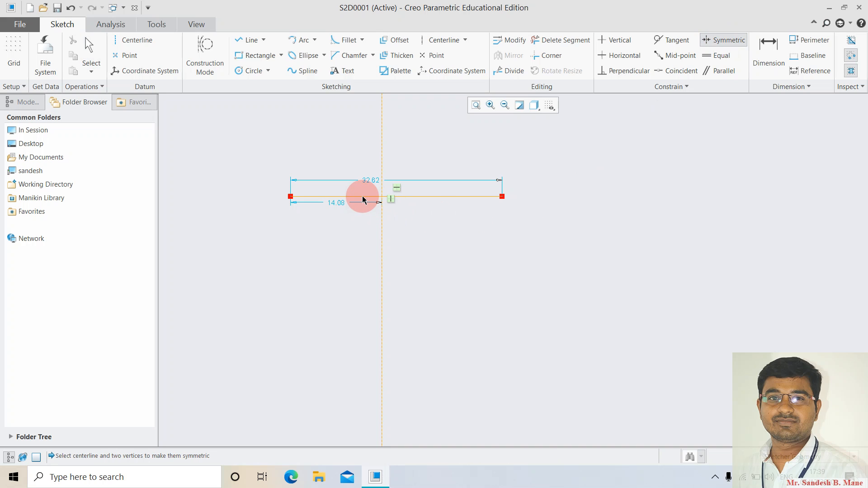
pyautogui.click(381, 162)
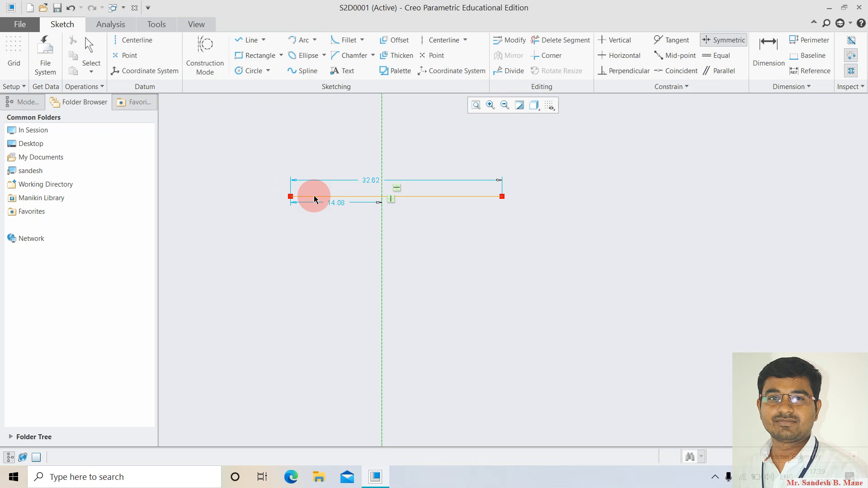
pyautogui.middleClick(455, 207)
pyautogui.moveTo(258, 146); pyautogui.dragTo(535, 247)
pyautogui.click(535, 246)
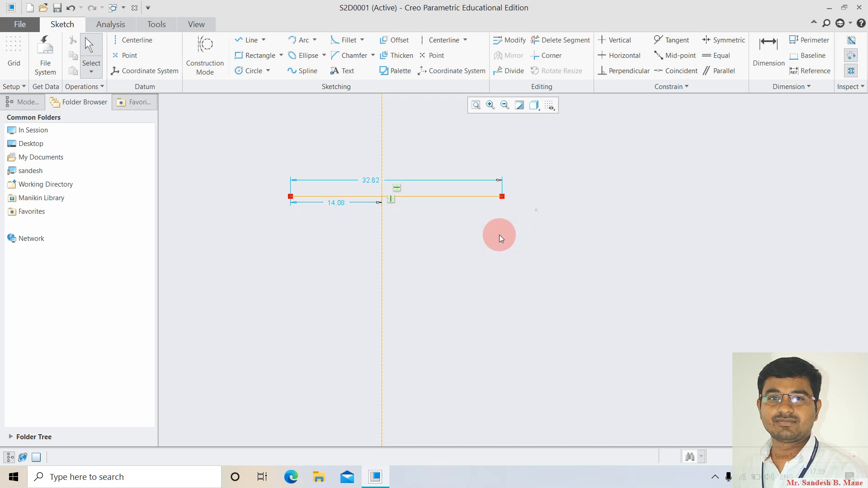
pyautogui.click(723, 40)
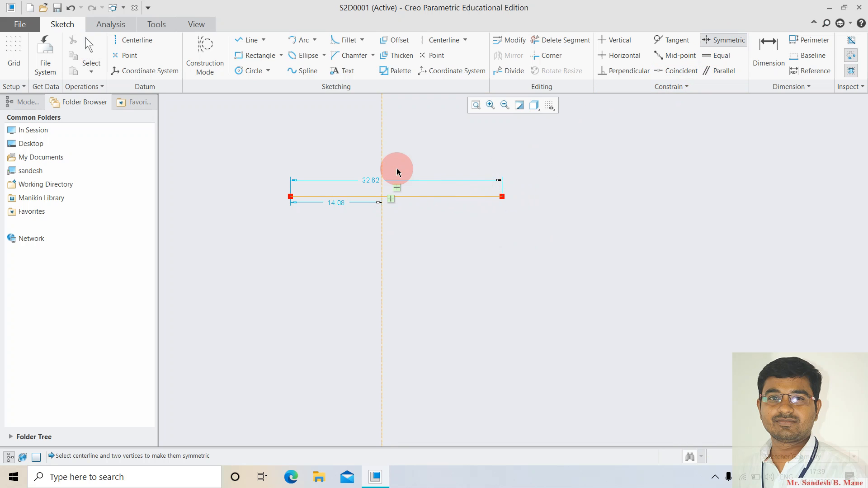
pyautogui.click(381, 134)
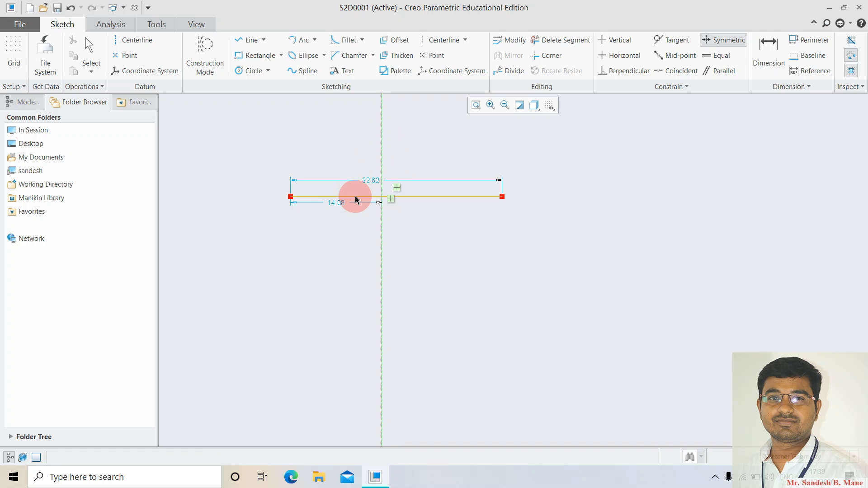
pyautogui.middleClick(478, 195)
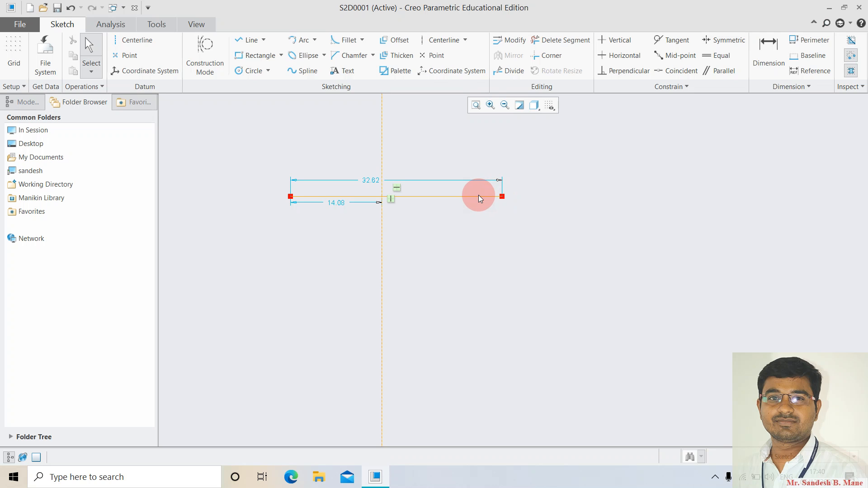
pyautogui.click(249, 41)
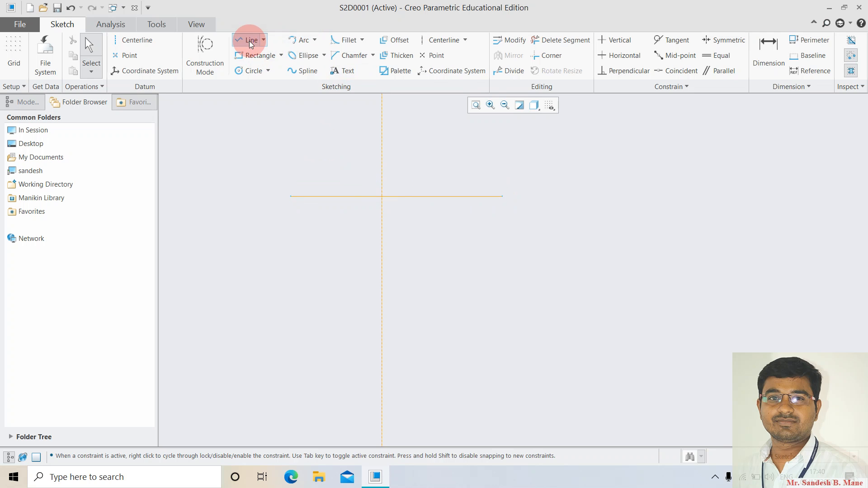
# Draw a second 23.91 horizontal line below the first, starting 6.69 left of the centerline.
pyautogui.click(338, 233)
pyautogui.click(493, 234)
pyautogui.middleClick(530, 308)
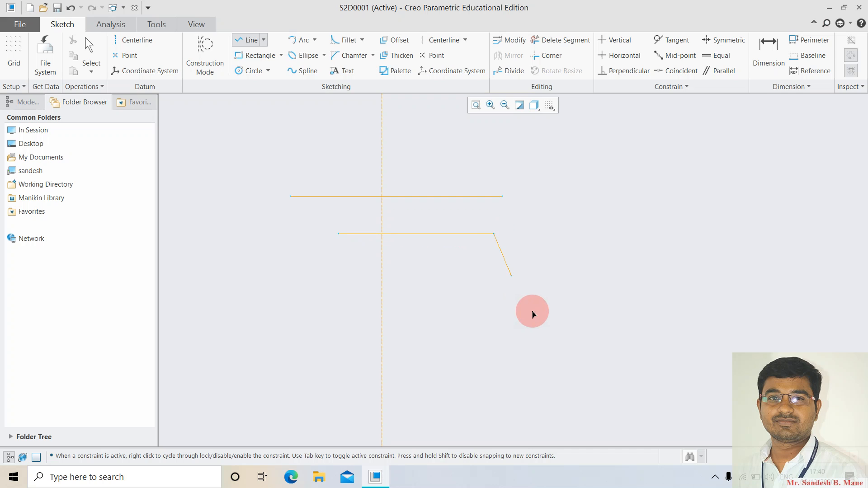
pyautogui.middleClick(533, 312)
# Attempt Symmetric on the lower line about the centerline, then delete both lines and dimensions.
pyautogui.click(724, 41)
pyautogui.click(384, 154)
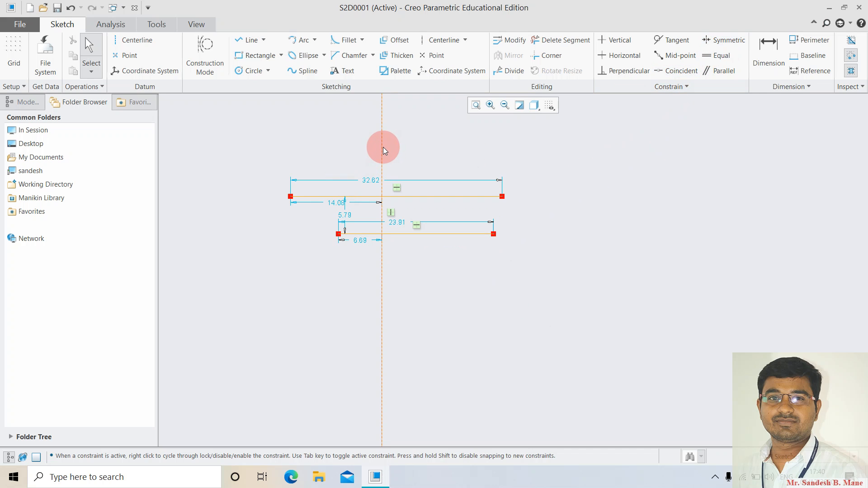
pyautogui.click(714, 41)
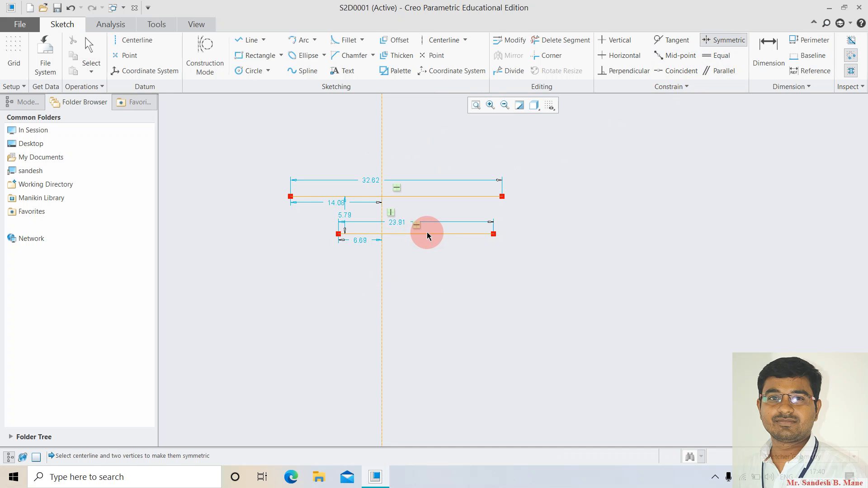
pyautogui.click(493, 234)
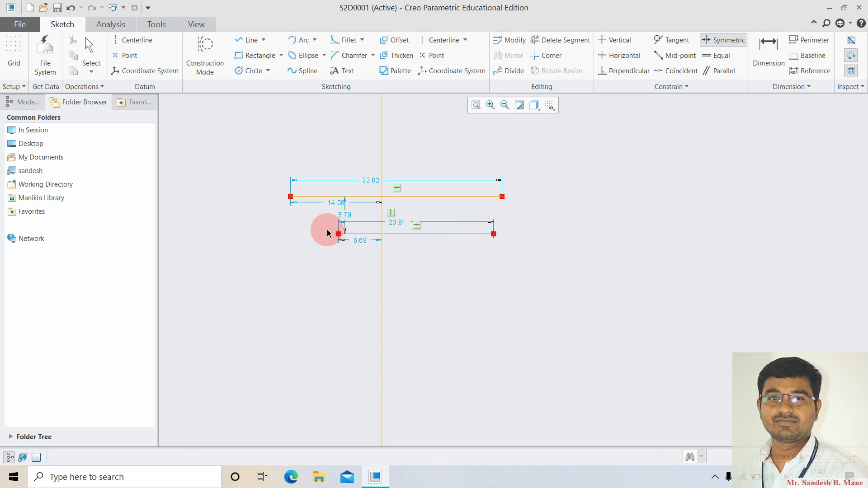
pyautogui.middleClick(395, 260)
pyautogui.moveTo(264, 140); pyautogui.dragTo(576, 296)
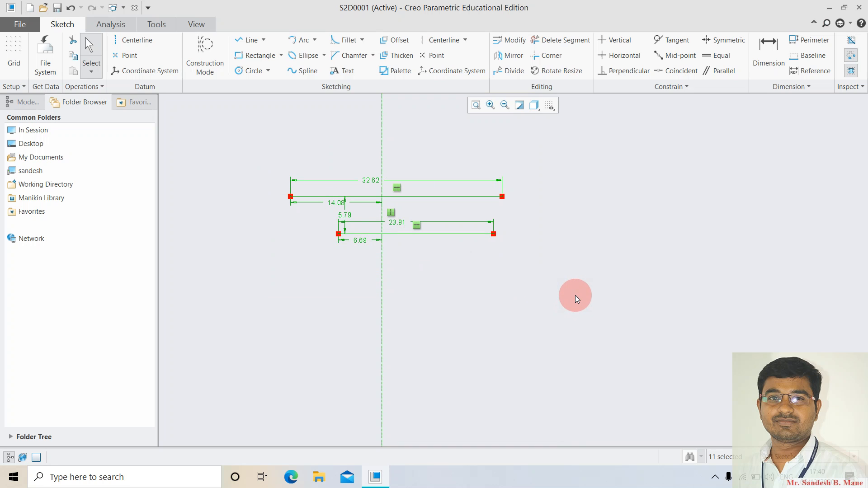
pyautogui.press('Delete')
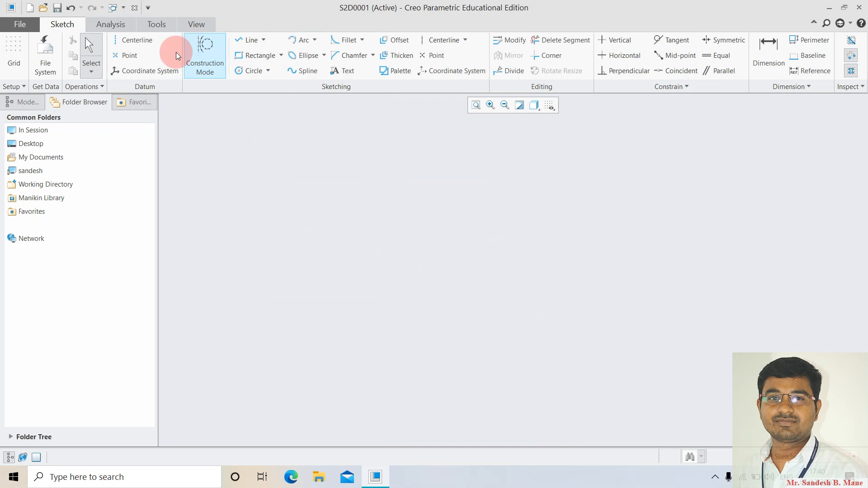
# Draw a vertical centerline and a horizontal line crossing it.
pyautogui.click(132, 40)
pyautogui.click(373, 167)
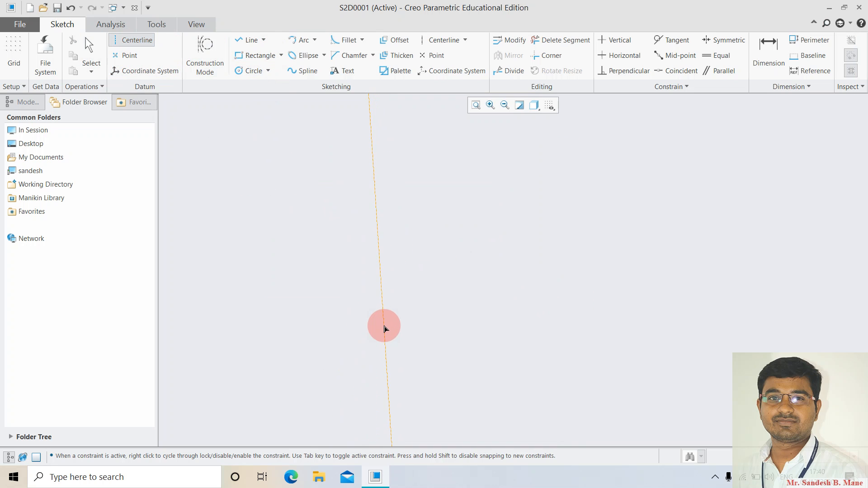
pyautogui.click(374, 325)
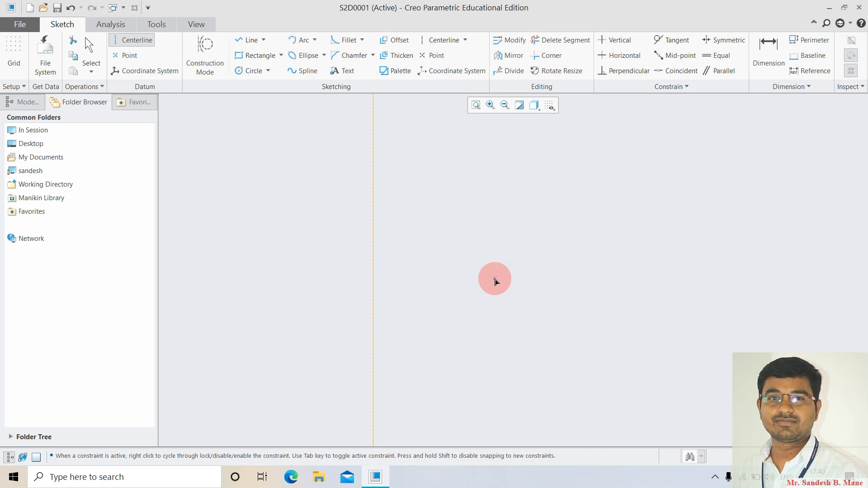
pyautogui.middleClick(495, 278)
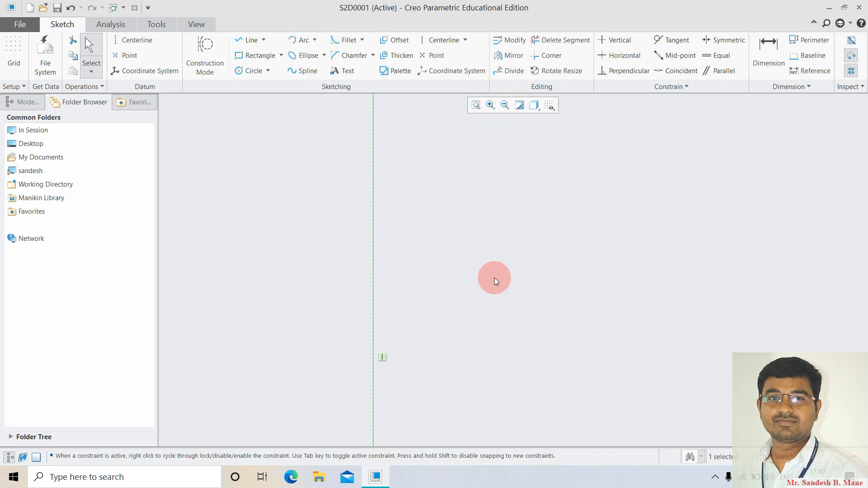
pyautogui.click(245, 39)
pyautogui.click(302, 245)
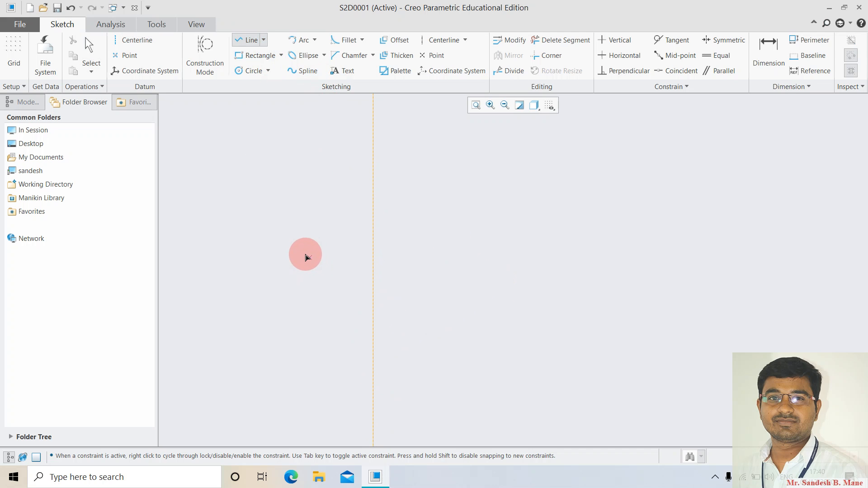
pyautogui.click(471, 244)
pyautogui.middleClick(519, 309)
pyautogui.middleClick(520, 308)
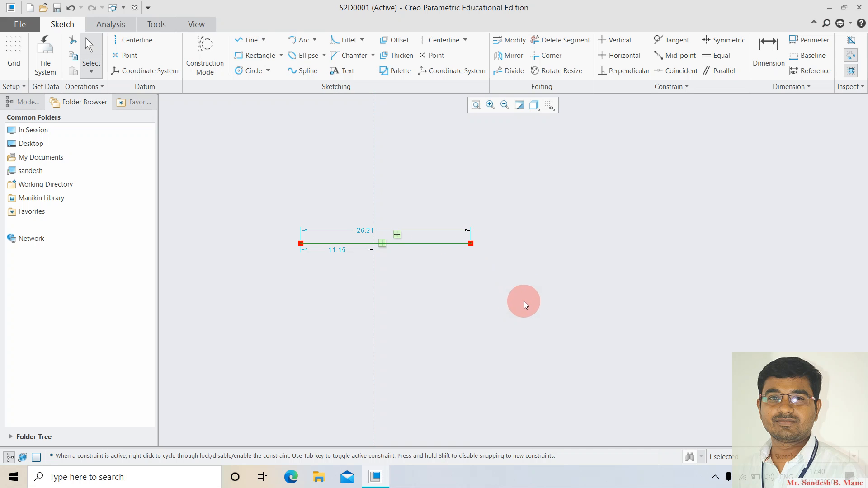
# Make the line's two endpoints symmetric about the centerline, redoing it after an undo.
pyautogui.click(723, 41)
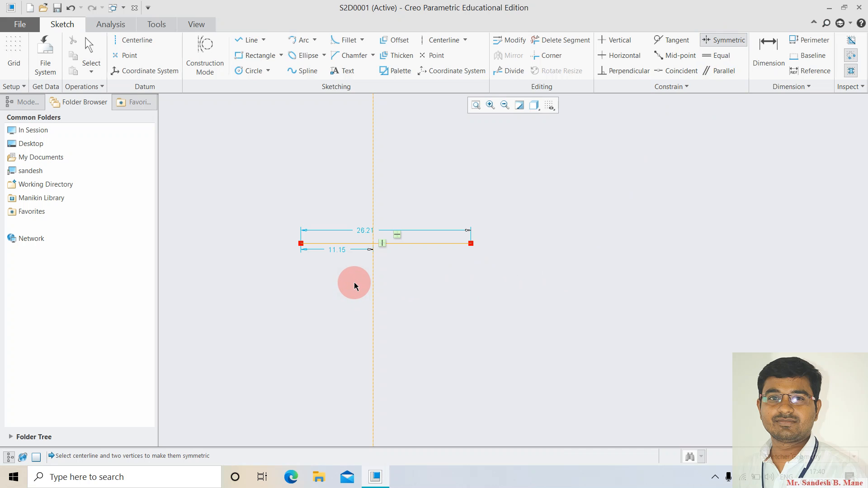
pyautogui.click(300, 244)
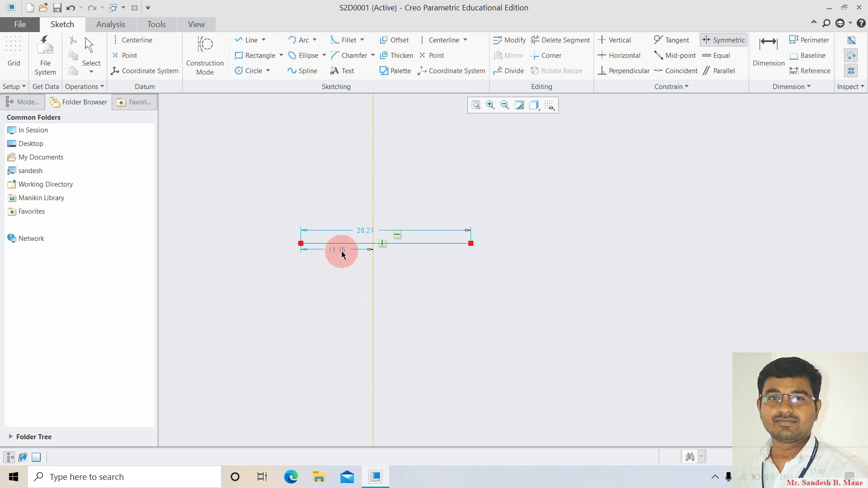
pyautogui.click(472, 243)
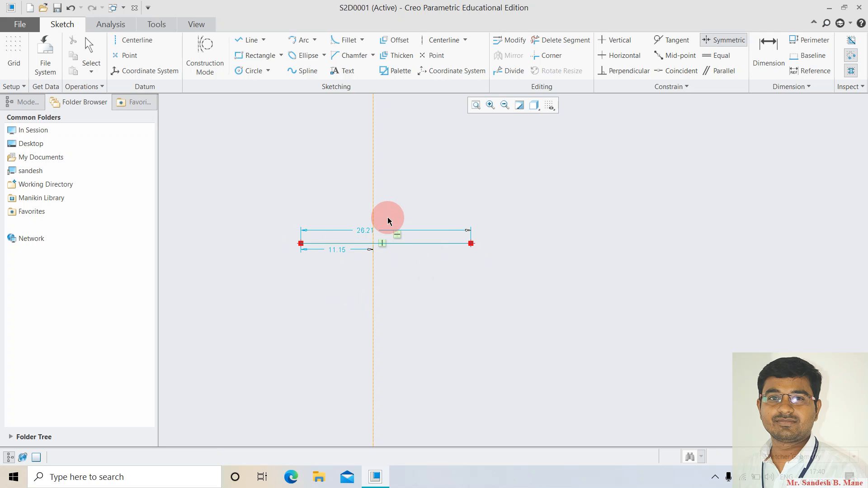
pyautogui.click(374, 190)
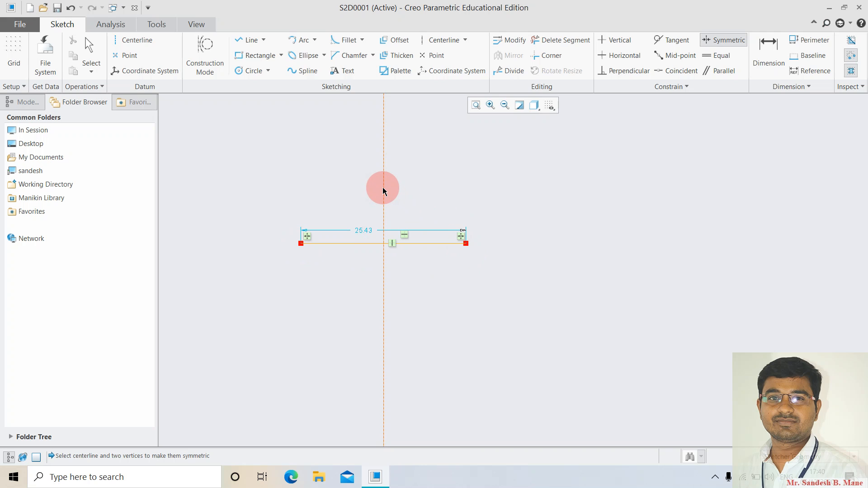
pyautogui.hotkey('ctrl', 'z')
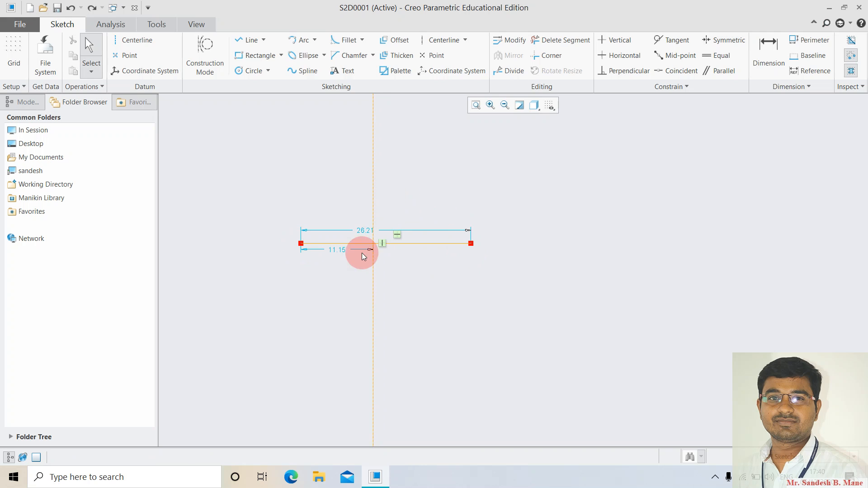
pyautogui.click(718, 41)
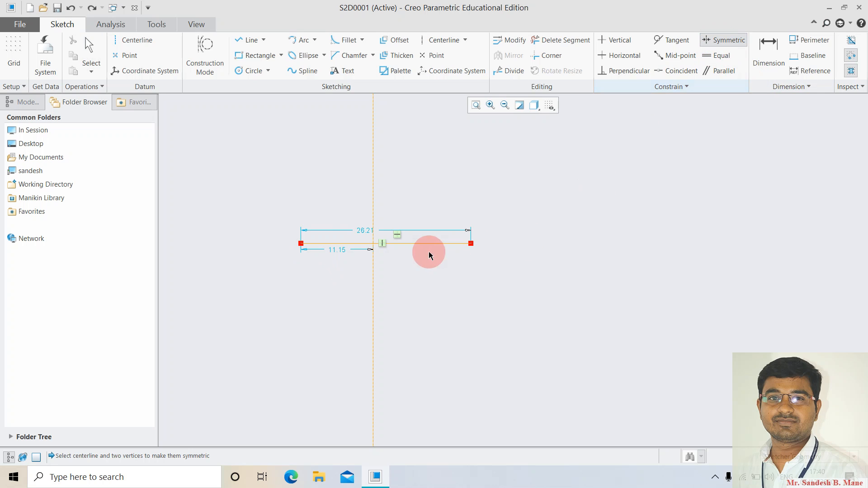
pyautogui.click(301, 243)
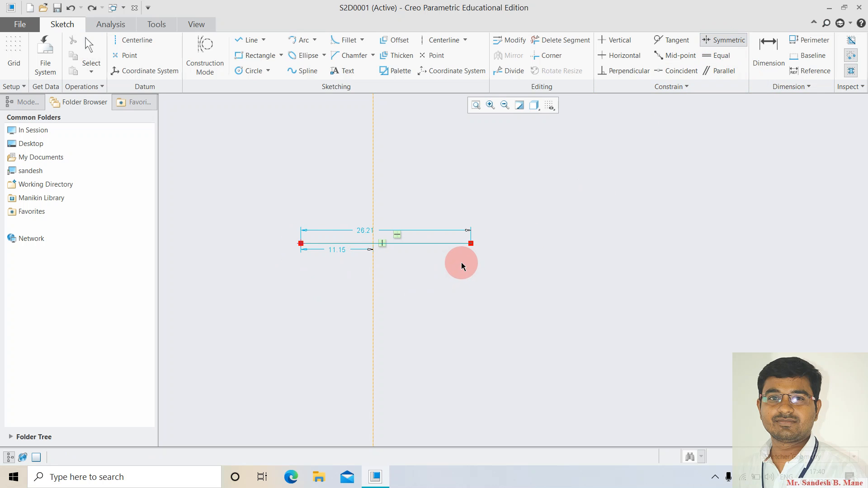
pyautogui.click(471, 244)
pyautogui.click(376, 164)
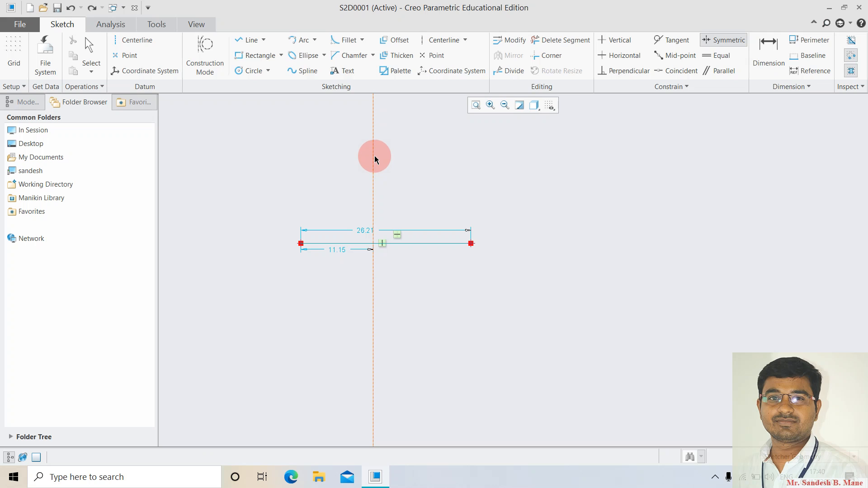
pyautogui.click(433, 281)
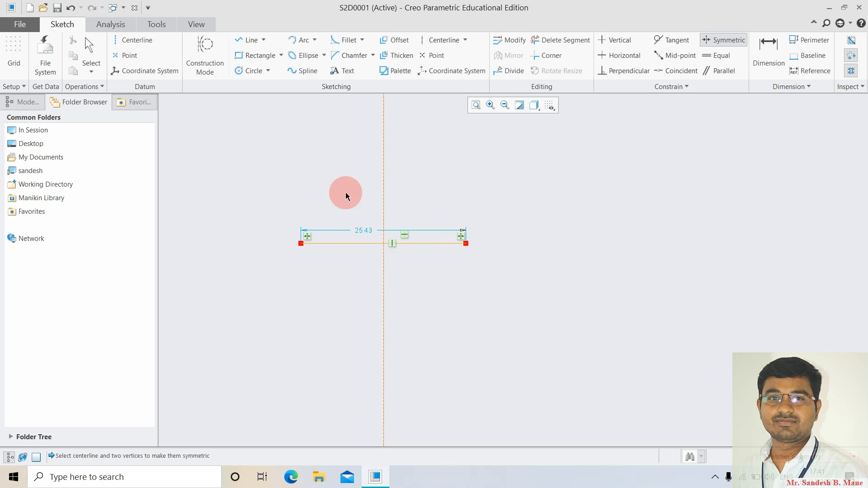
# Change the line's length dimension from 25.43 to 50.
pyautogui.doubleClick(365, 231)
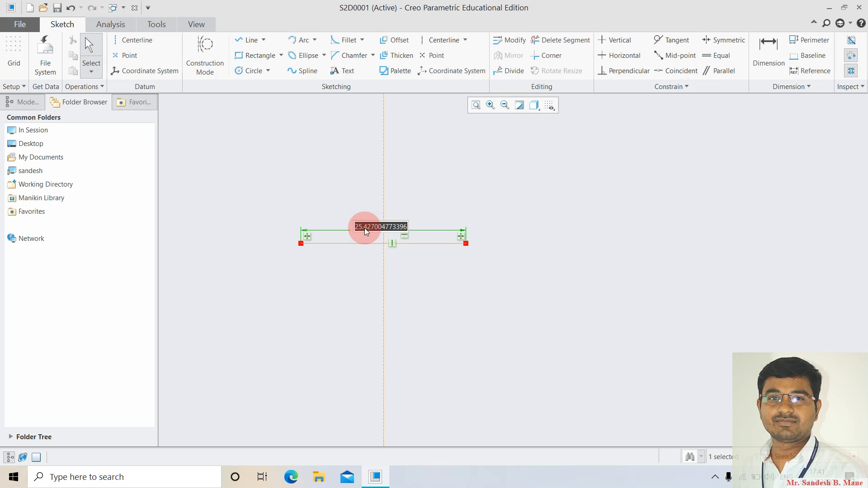
pyautogui.write('50')
pyautogui.press('Return')
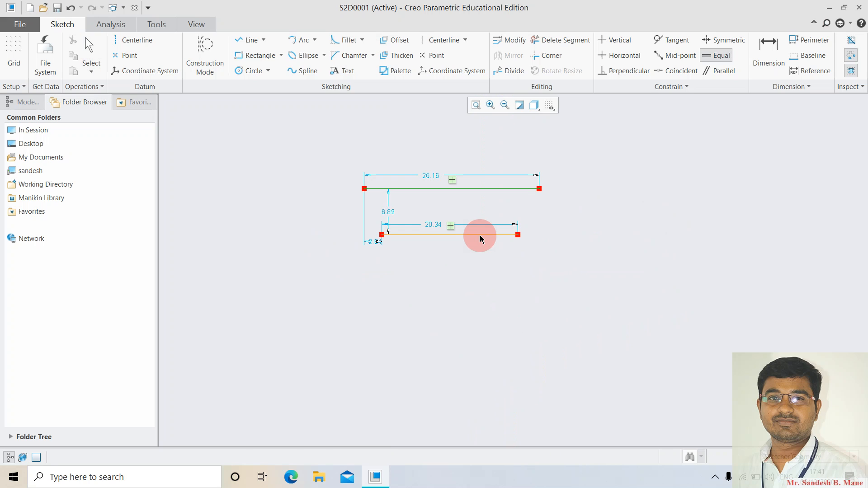
# Constrain the second horizontal line equal in length, then select and delete all sketch geometry.
pyautogui.click(479, 235)
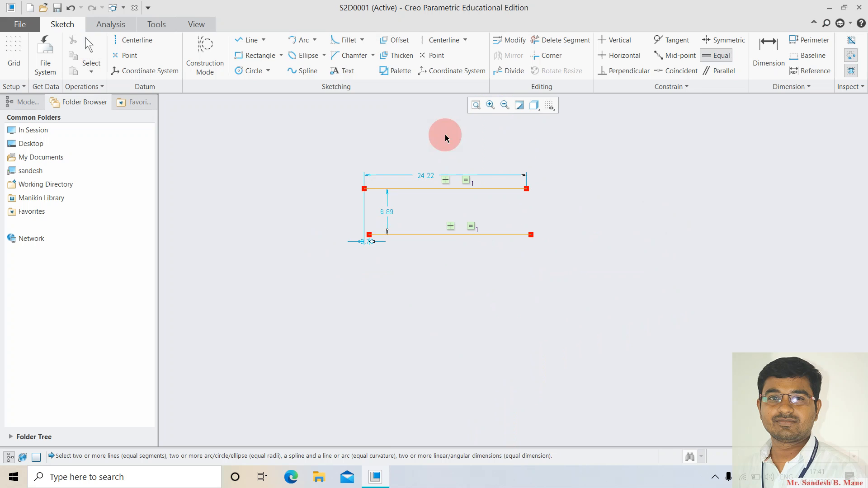
pyautogui.middleClick(390, 171)
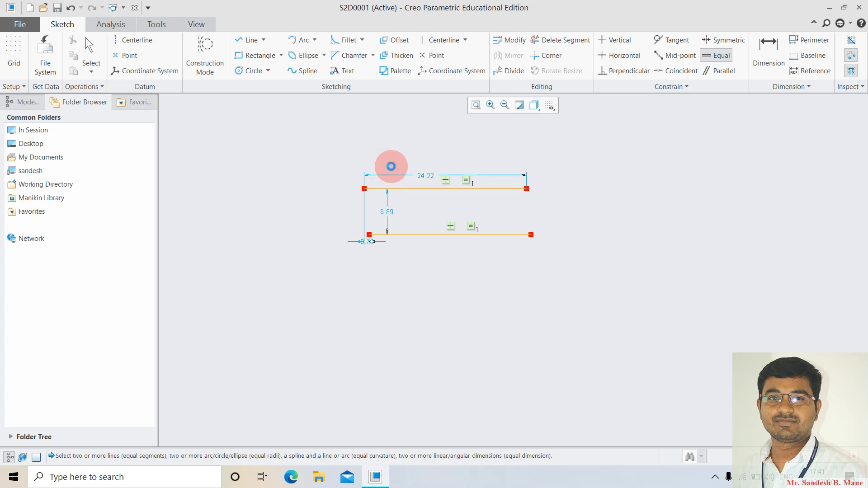
pyautogui.hotkey('ctrl', 'a')
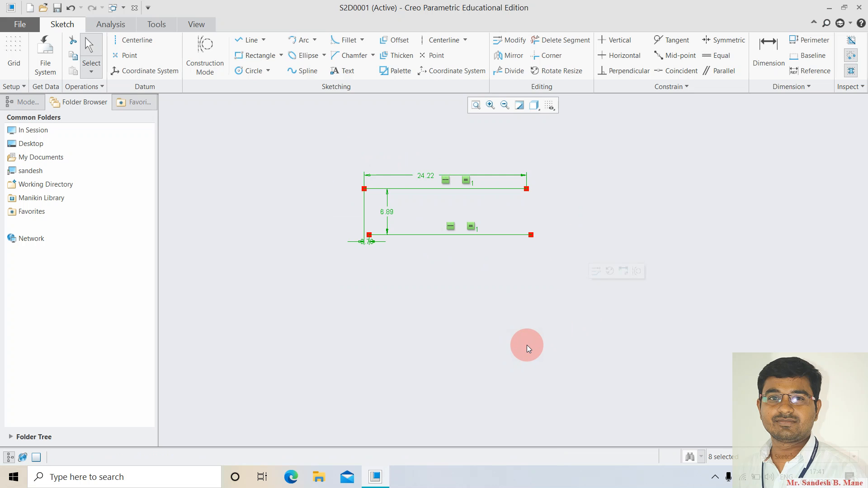
pyautogui.press('Delete')
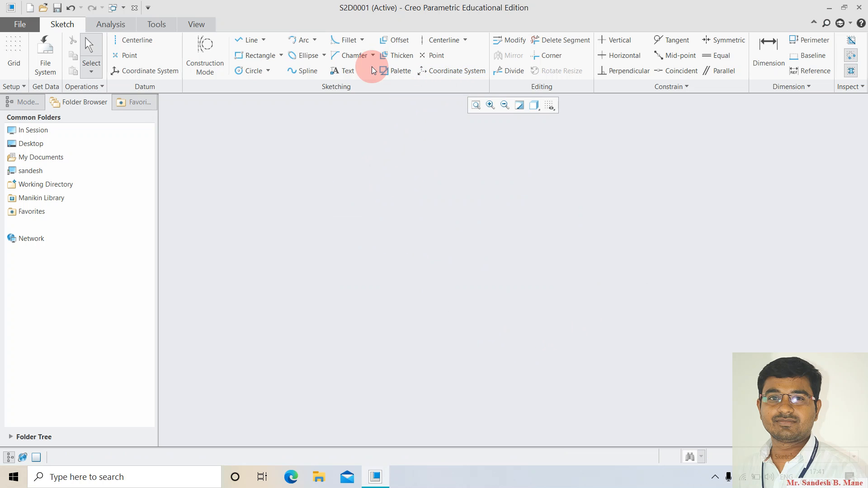
pyautogui.click(246, 40)
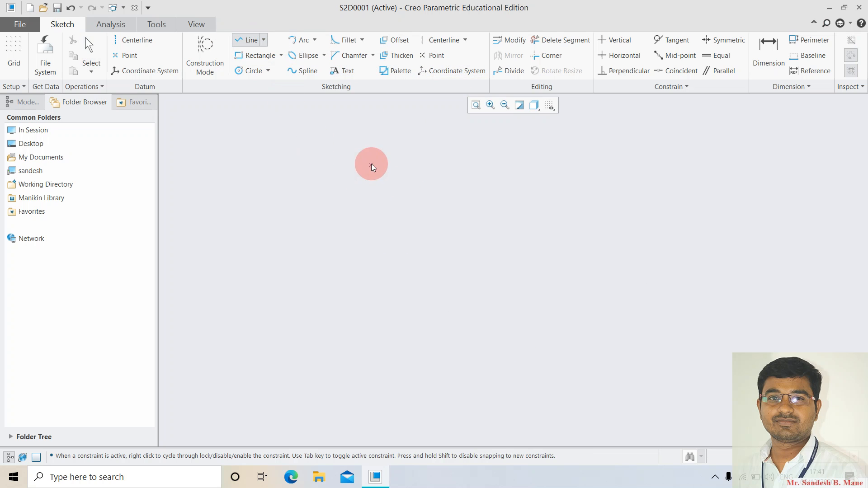
pyautogui.click(371, 163)
pyautogui.click(477, 304)
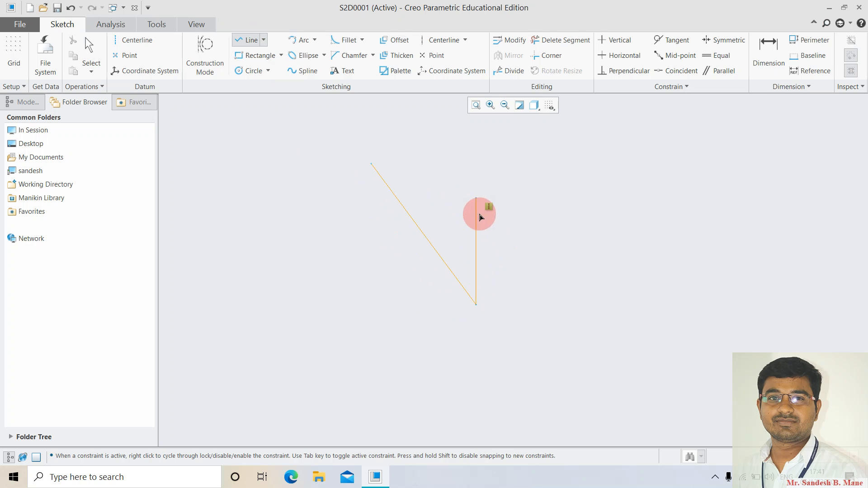
pyautogui.middleClick(343, 156)
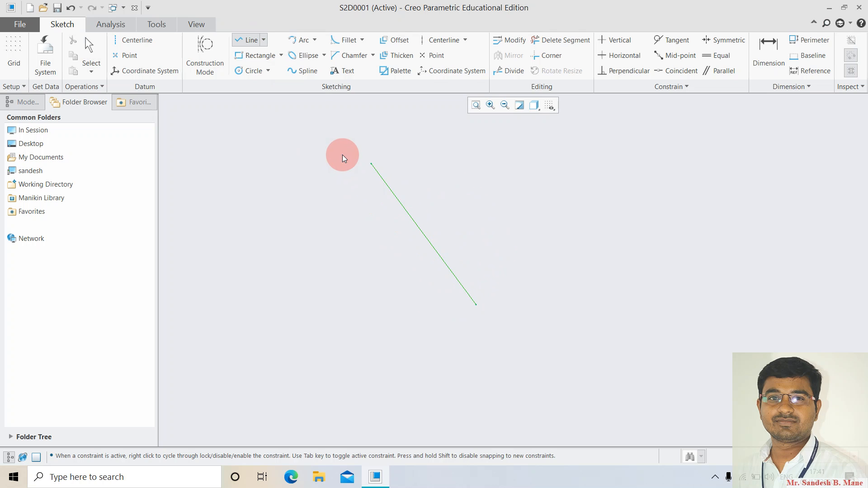
pyautogui.click(244, 38)
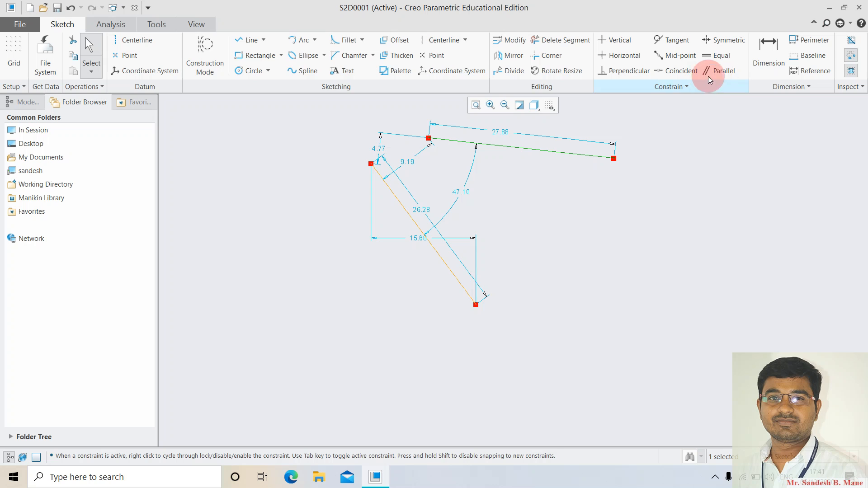
pyautogui.click(723, 72)
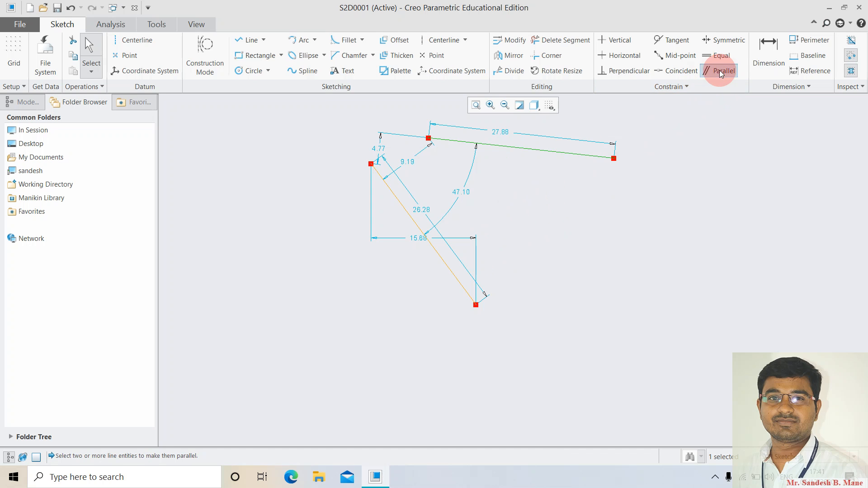
pyautogui.click(527, 153)
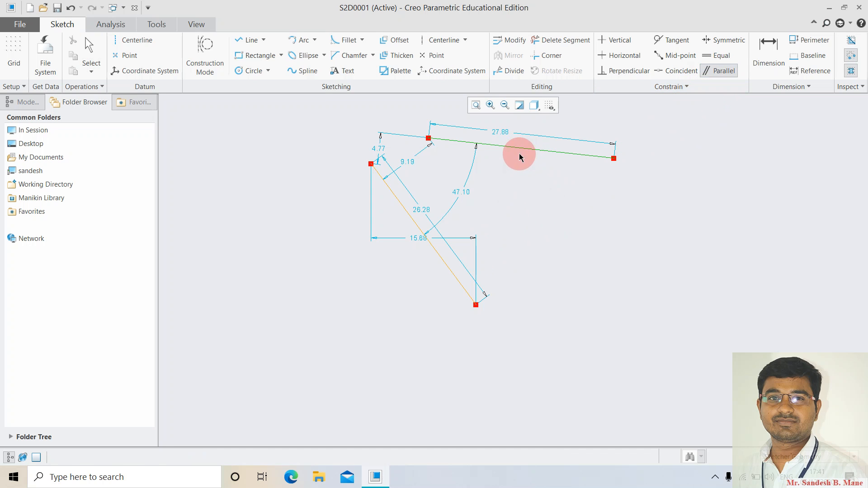
pyautogui.click(446, 265)
pyautogui.middleClick(592, 245)
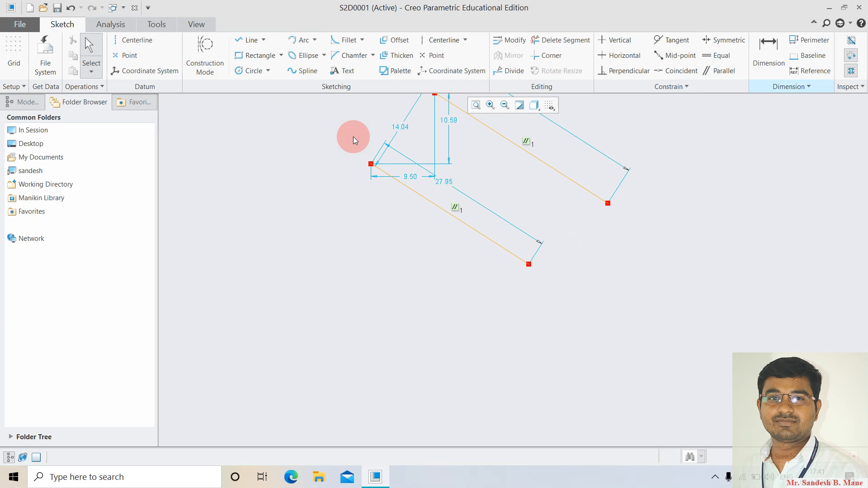
pyautogui.moveTo(354, 136); pyautogui.dragTo(574, 295)
pyautogui.press('Delete')
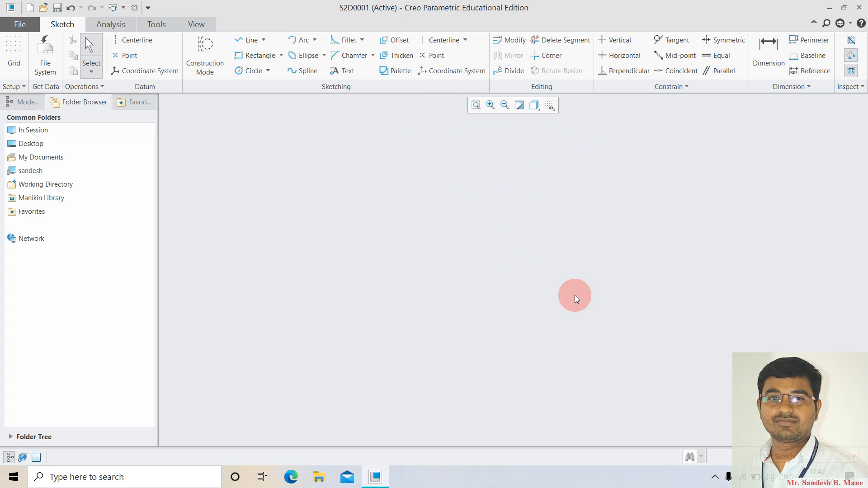